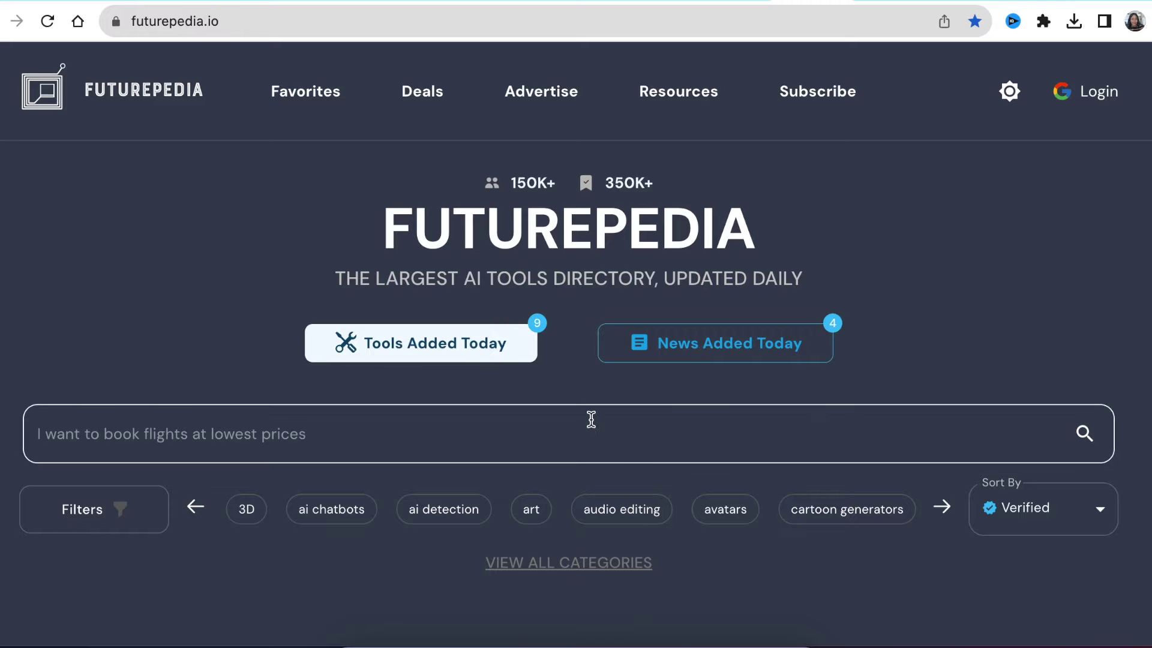
Scroll the Futurepedia tool listing down to the Peasy Sales, Afforai and GoZen Content AI cards
{"action": "scroll", "coordinate": [591, 419], "scroll_direction": "down", "scroll_amount": 5}
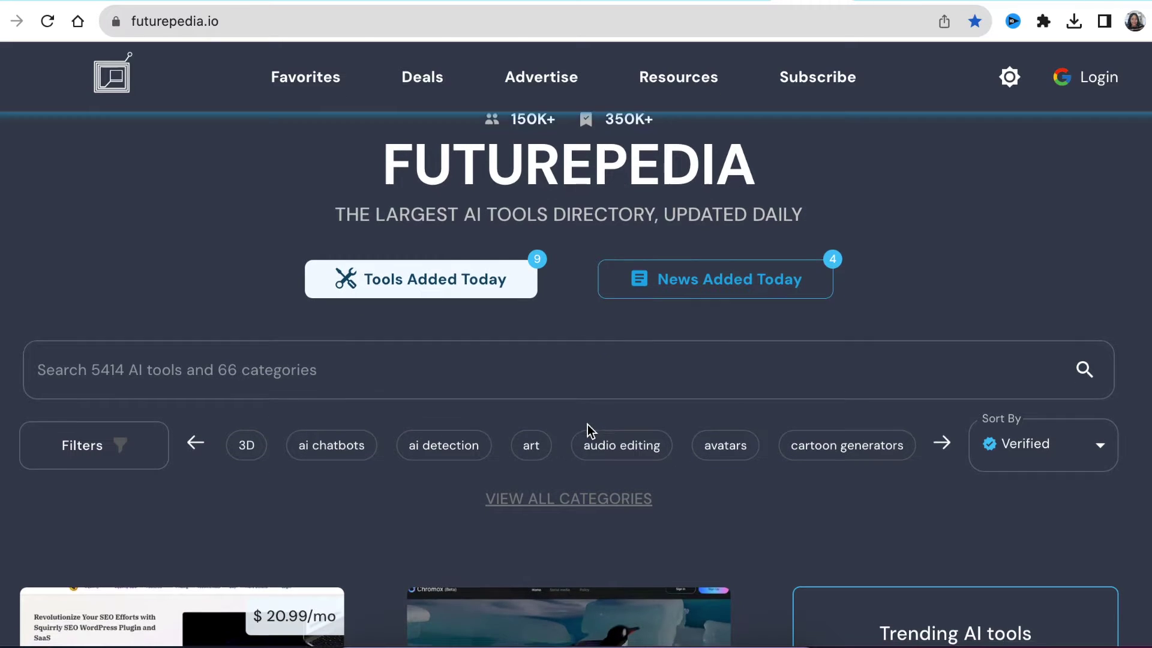
{"action": "scroll", "coordinate": [586, 446], "scroll_direction": "down", "scroll_amount": 10}
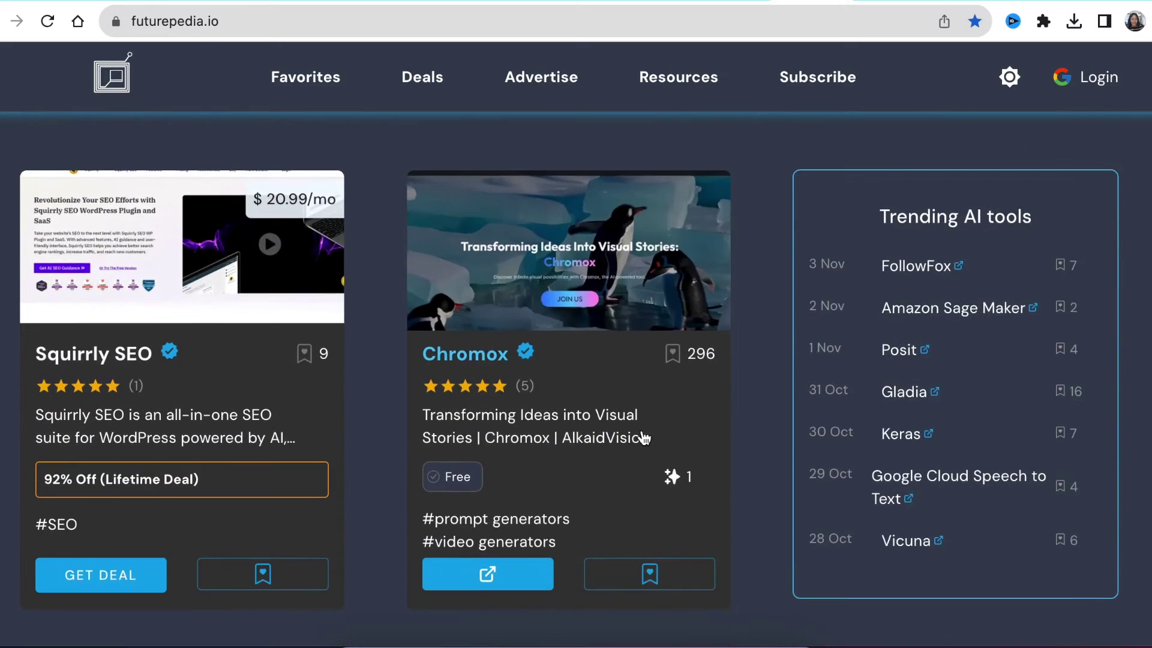
{"action": "scroll", "coordinate": [594, 420], "scroll_direction": "down", "scroll_amount": 13}
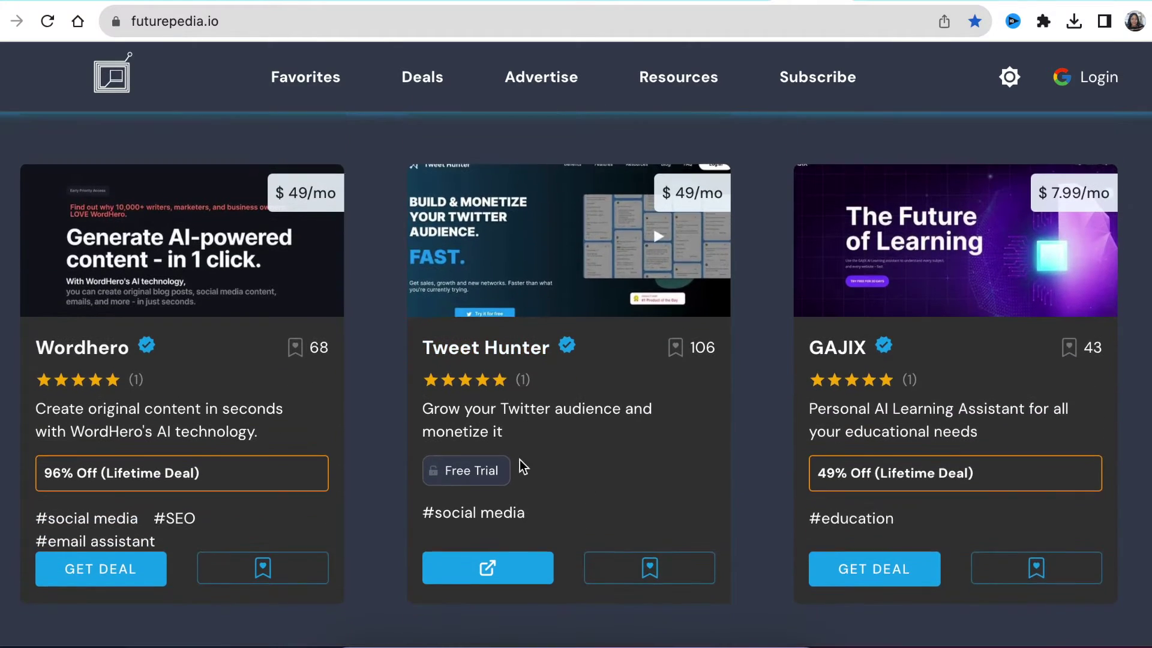
{"action": "scroll", "coordinate": [520, 466], "scroll_direction": "down", "scroll_amount": 3}
{"action": "scroll", "coordinate": [276, 417], "scroll_direction": "down", "scroll_amount": 4}
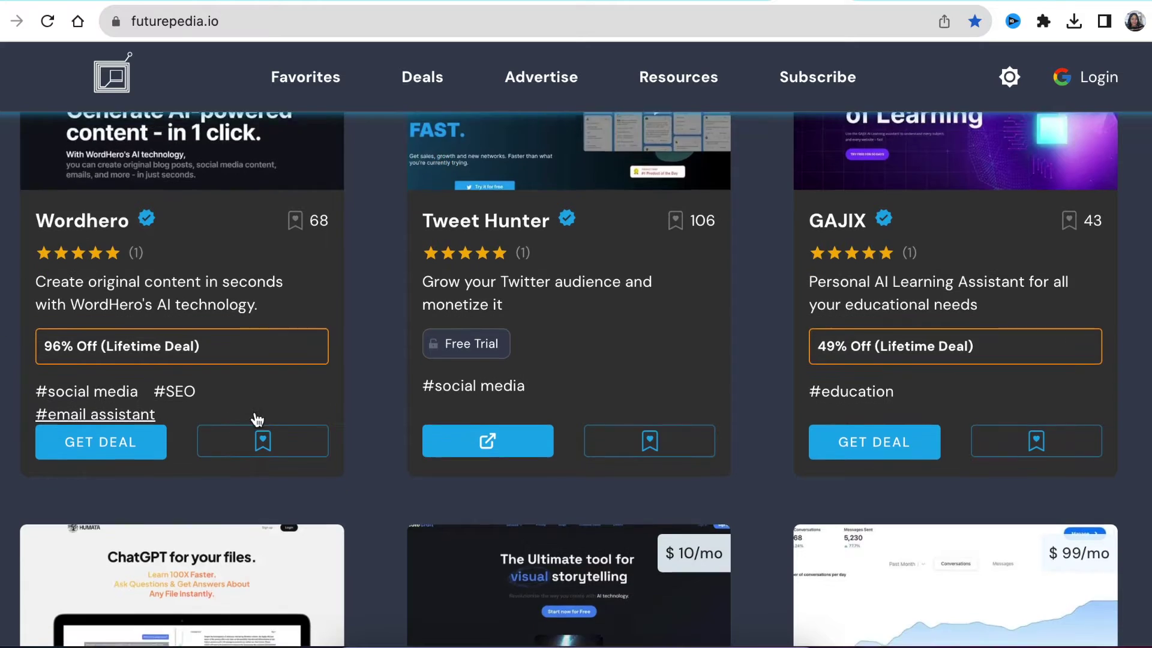
{"action": "scroll", "coordinate": [298, 415], "scroll_direction": "down", "scroll_amount": 12}
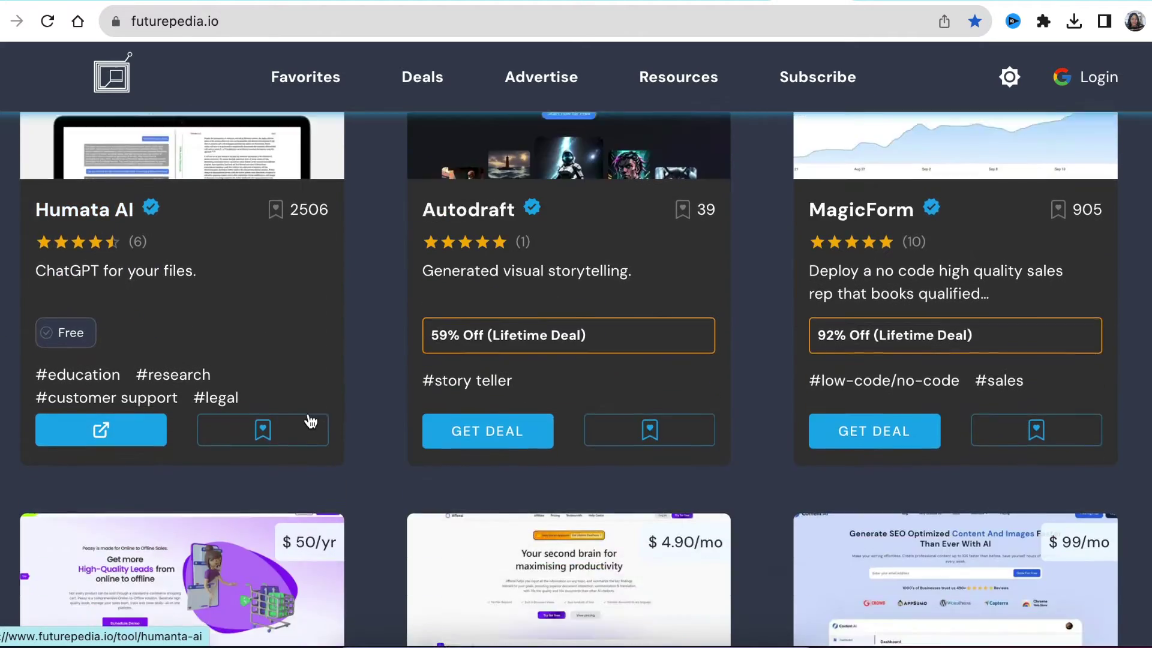
{"action": "scroll", "coordinate": [618, 437], "scroll_direction": "down", "scroll_amount": 5}
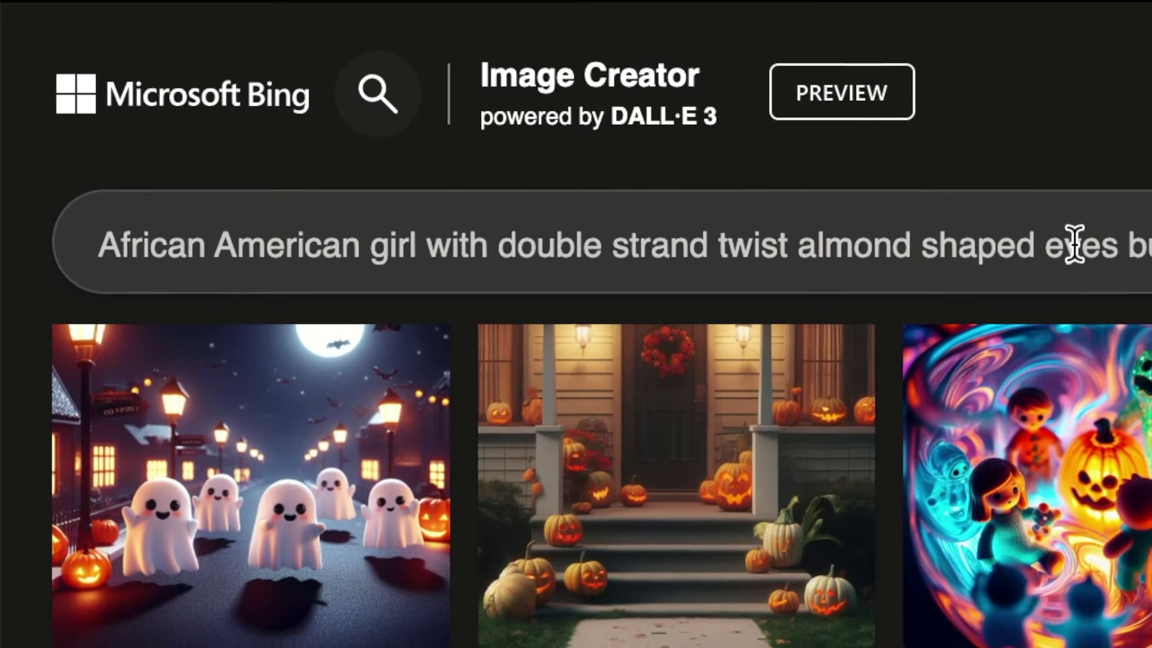
Extend the prompt with the same girl in different poses, working with mom and dad, and generate images
{"action": "type", "text": "create images o"}
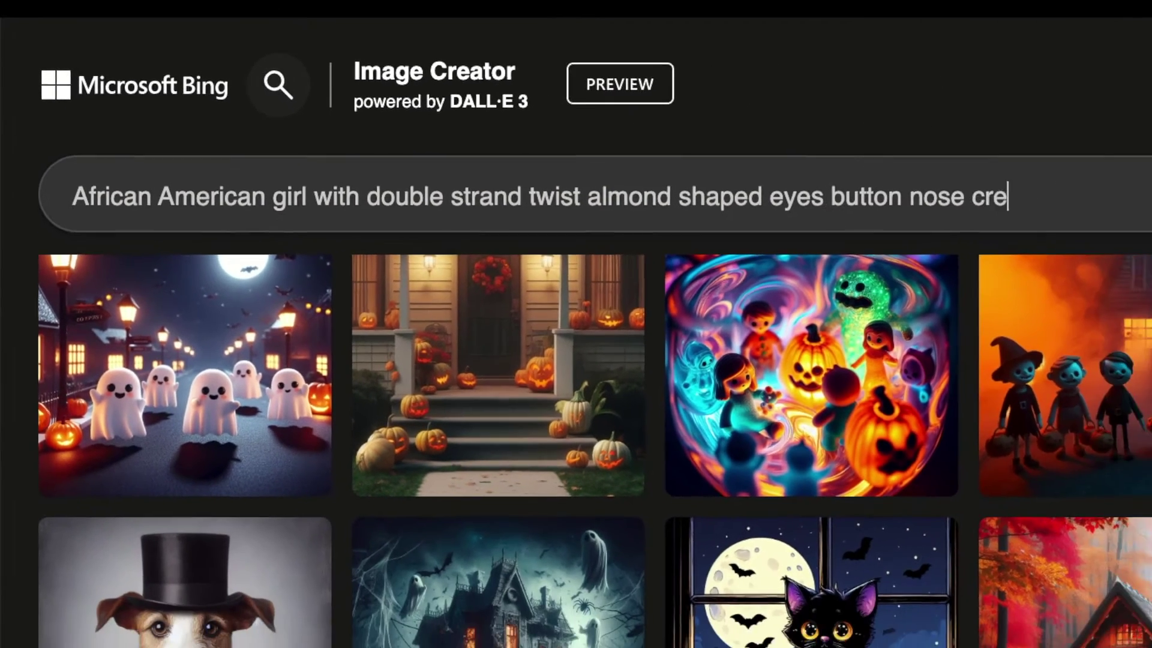
{"action": "type", "text": "f same girl in different poses, working with mom"}
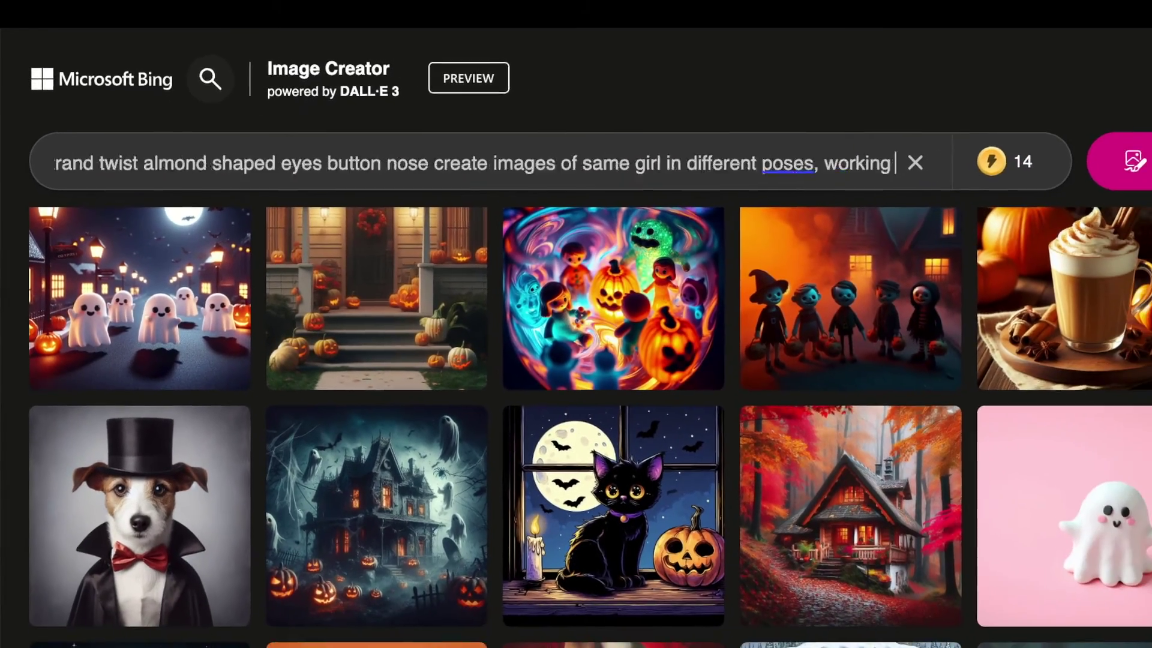
{"action": "type", "text": " and dad, waiting for a bus to school etc."}
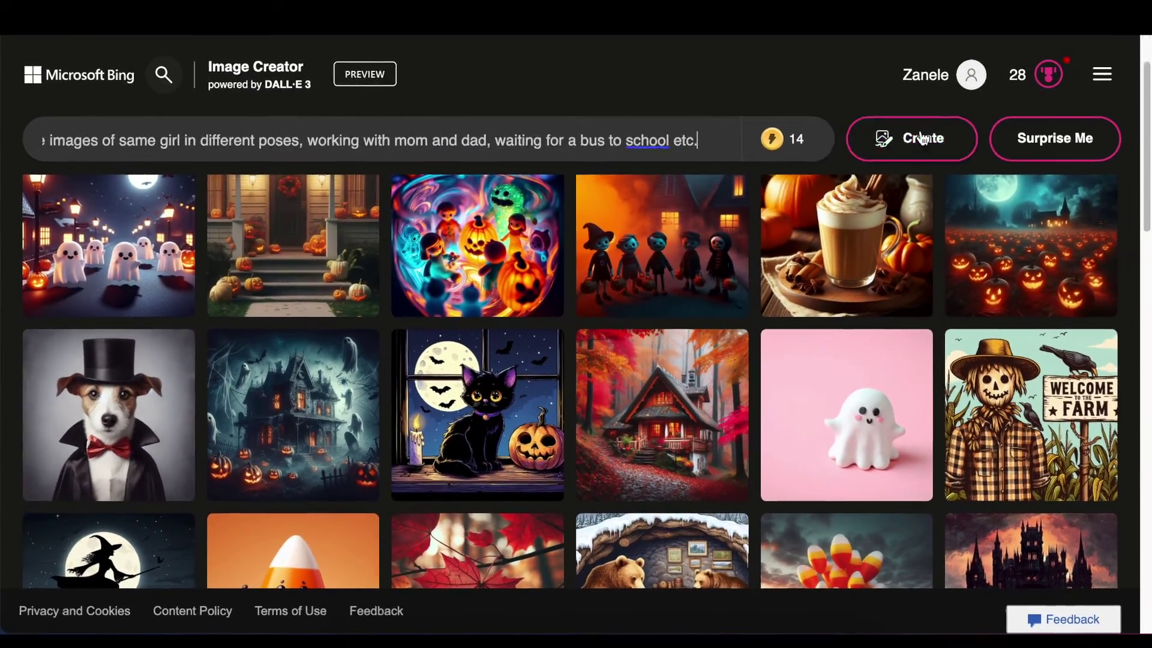
{"action": "left_click", "coordinate": [922, 138]}
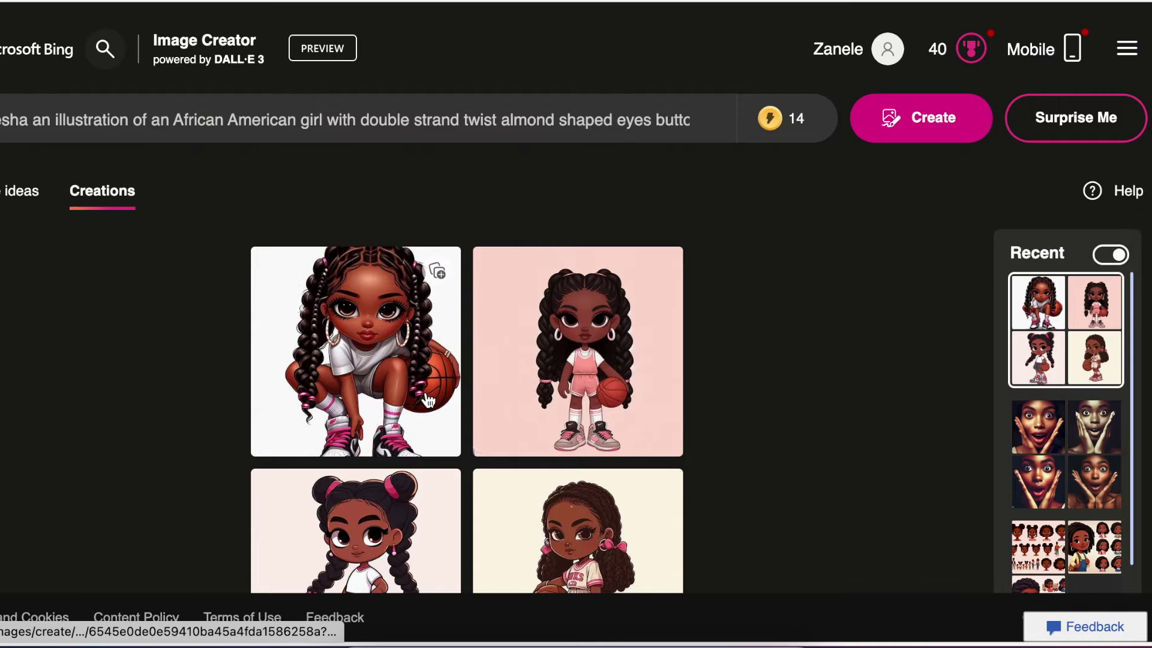
Save the first basketball-girl image to the African Little Girl collection and dismiss the Edge notice
{"action": "left_click", "coordinate": [437, 271]}
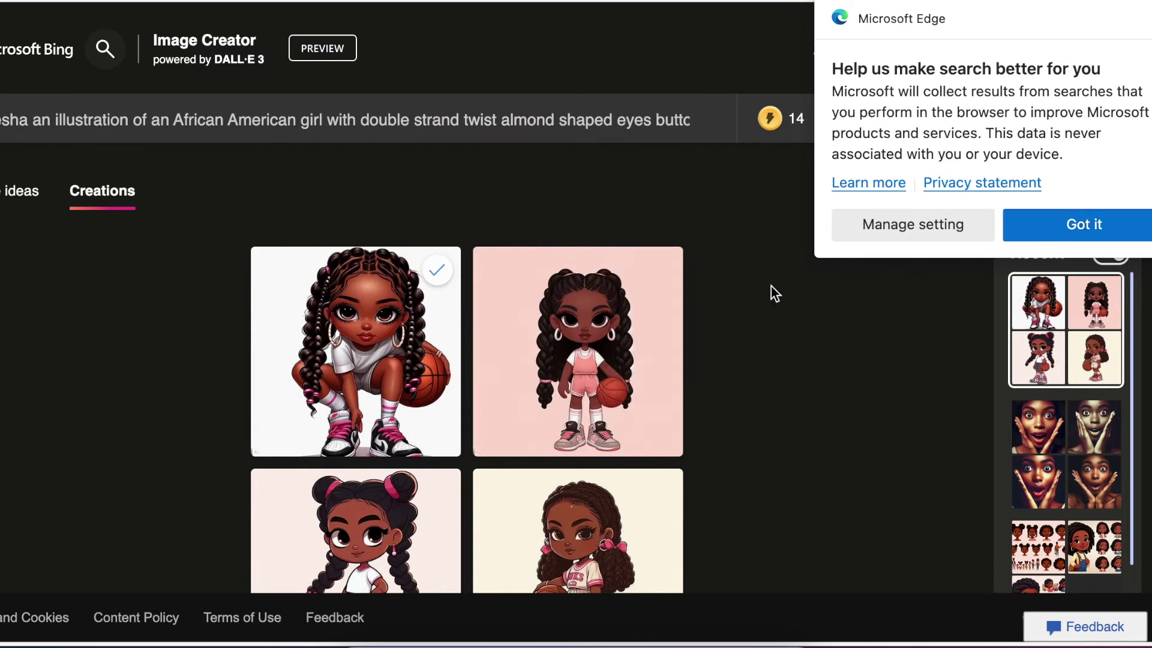
{"action": "left_click", "coordinate": [356, 351]}
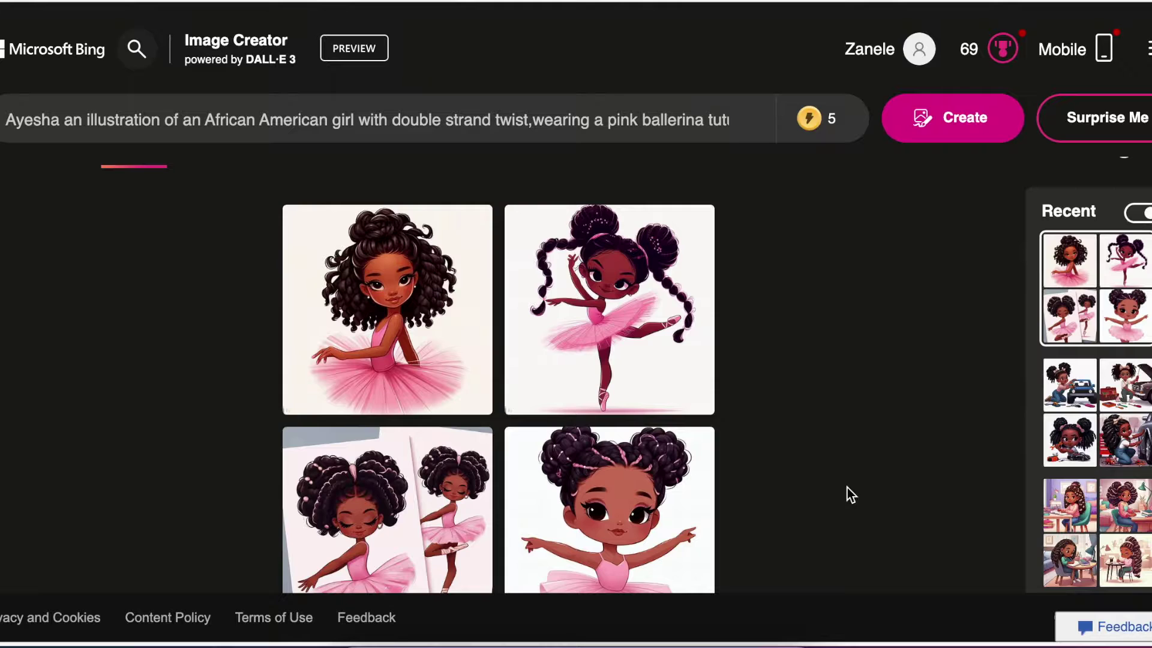
{"action": "scroll", "coordinate": [847, 487], "scroll_direction": "down", "scroll_amount": 2}
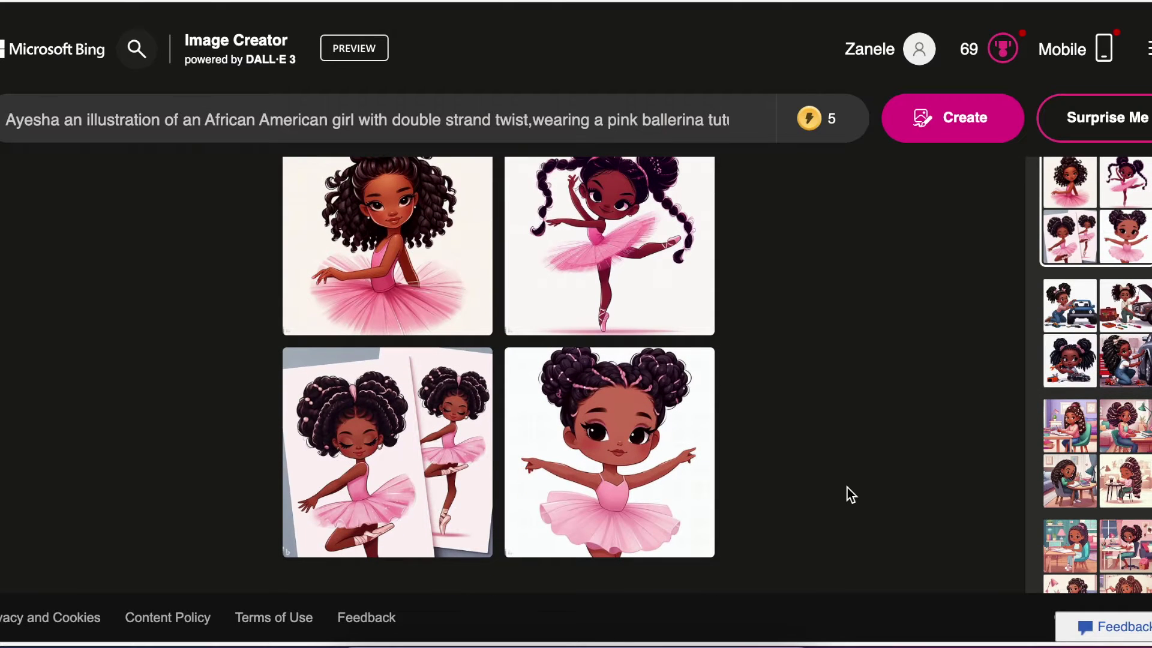
{"action": "scroll", "coordinate": [847, 488], "scroll_direction": "down", "scroll_amount": 2}
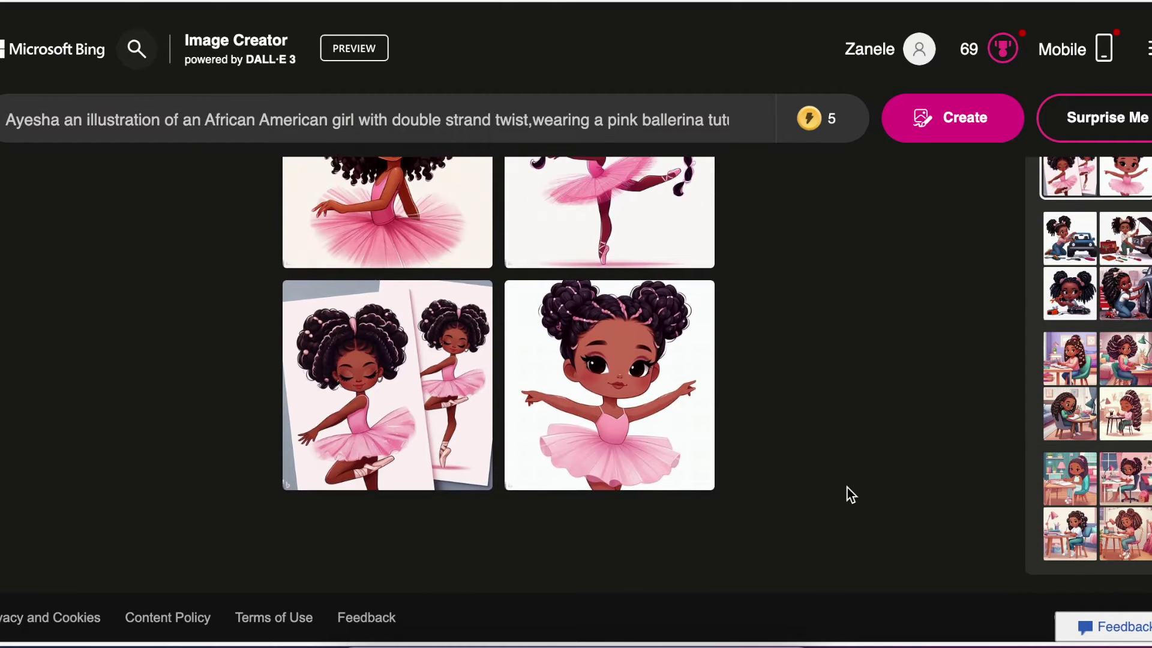
{"action": "scroll", "coordinate": [847, 488], "scroll_direction": "up", "scroll_amount": 1}
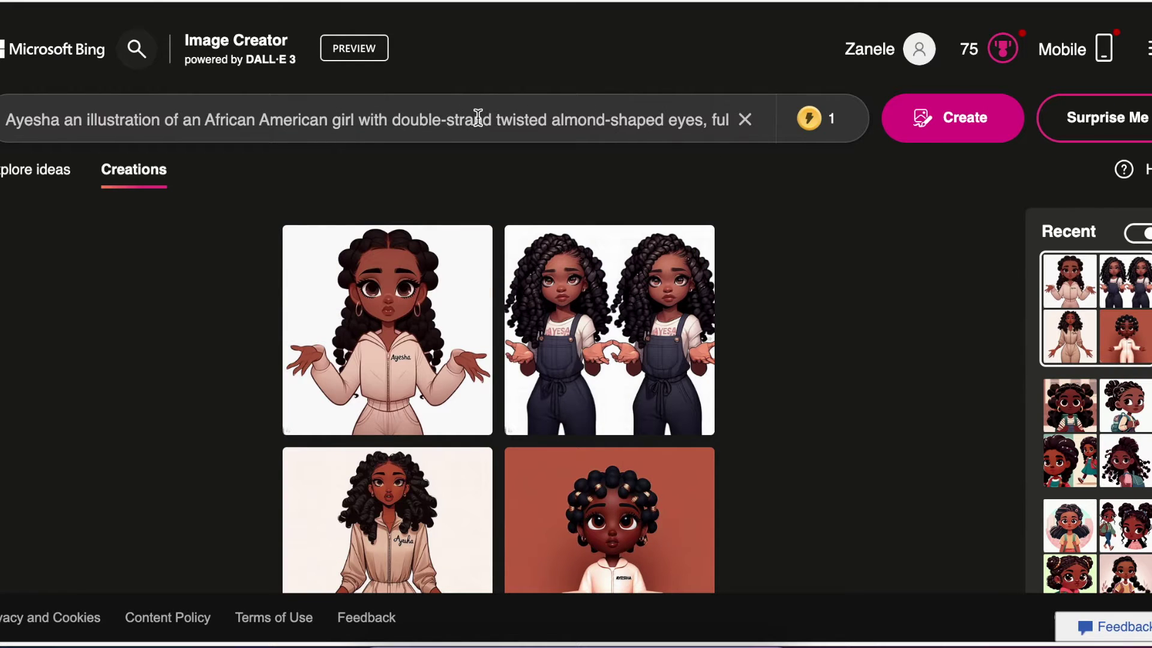
{"action": "type", "text": "littl"}
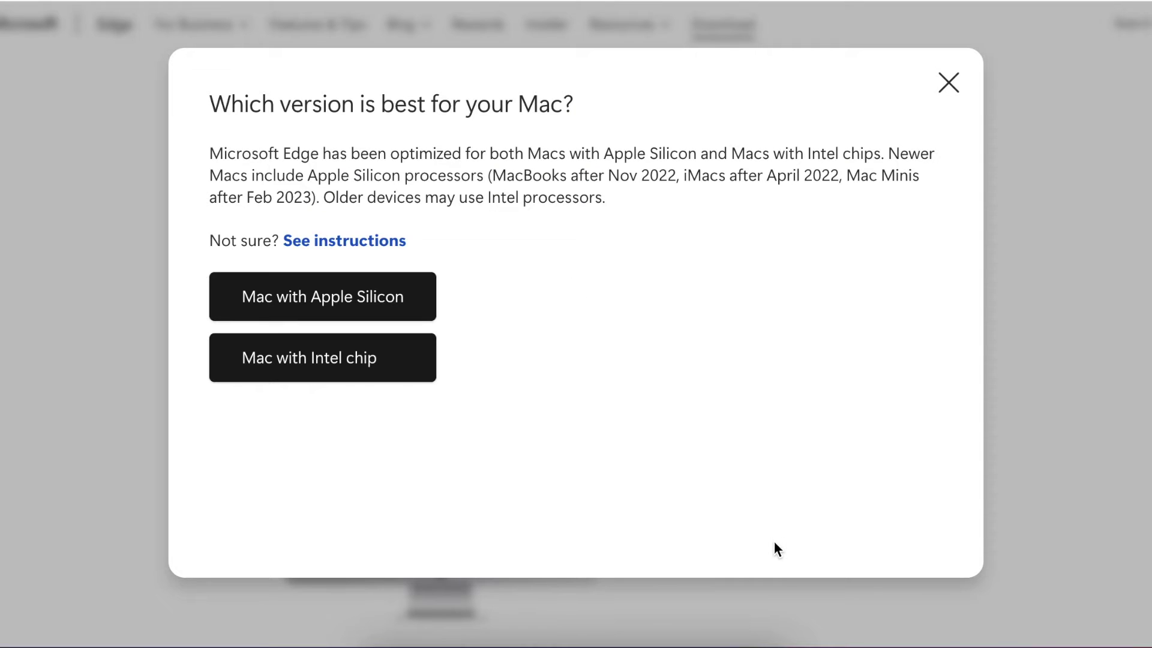
Download the Microsoft Edge installer for Intel Macs after accepting the licence terms
{"action": "left_click", "coordinate": [335, 360]}
{"action": "left_click_drag", "start_coordinate": [934, 198], "coordinate": [933, 378]}
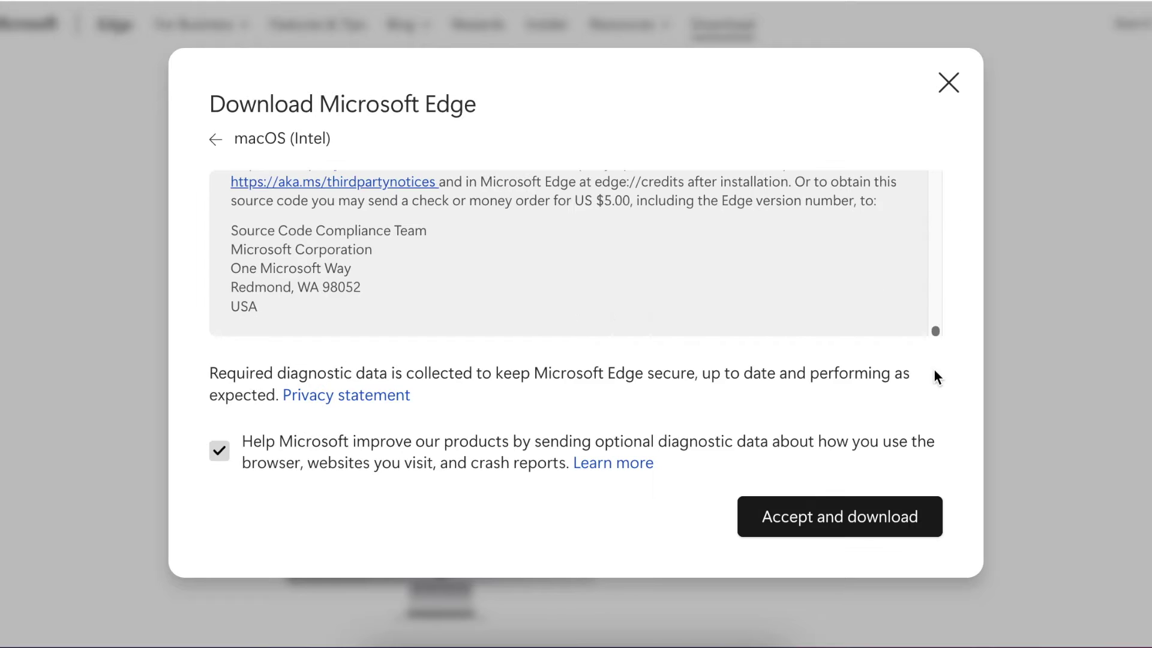
{"action": "left_click", "coordinate": [837, 514]}
{"action": "left_click", "coordinate": [581, 364]}
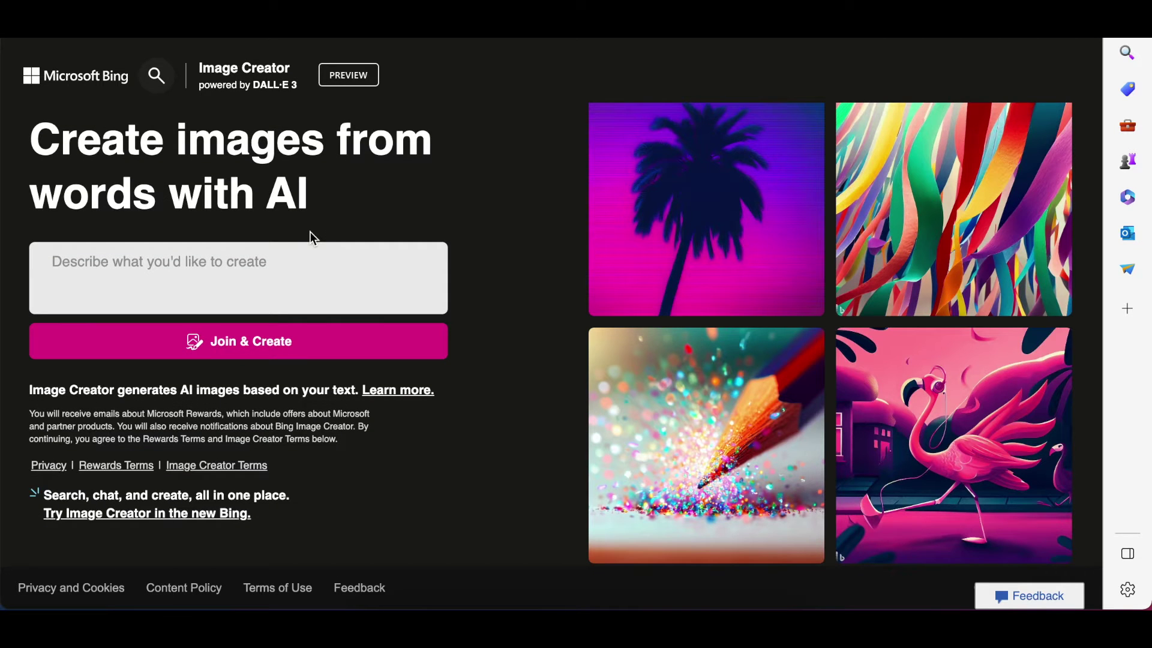
Paste the nine-year-old girl prompt, replace its trailing words with 'nike', and submit it
{"action": "type", "text": "African nine year old girl with double strand twist almond shaped eyes button nose wearing basket ball clothes with pink and white socks and basket ball dunks with ball on one hand and make same person on all images, pixar style and illustration"}
{"action": "key", "text": "ctrl+BackSpace"}
{"action": "key", "text": "ctrl+BackSpace"}
{"action": "key", "text": "ctrl+BackSpace"}
{"action": "key", "text": "ctrl+BackSpace"}
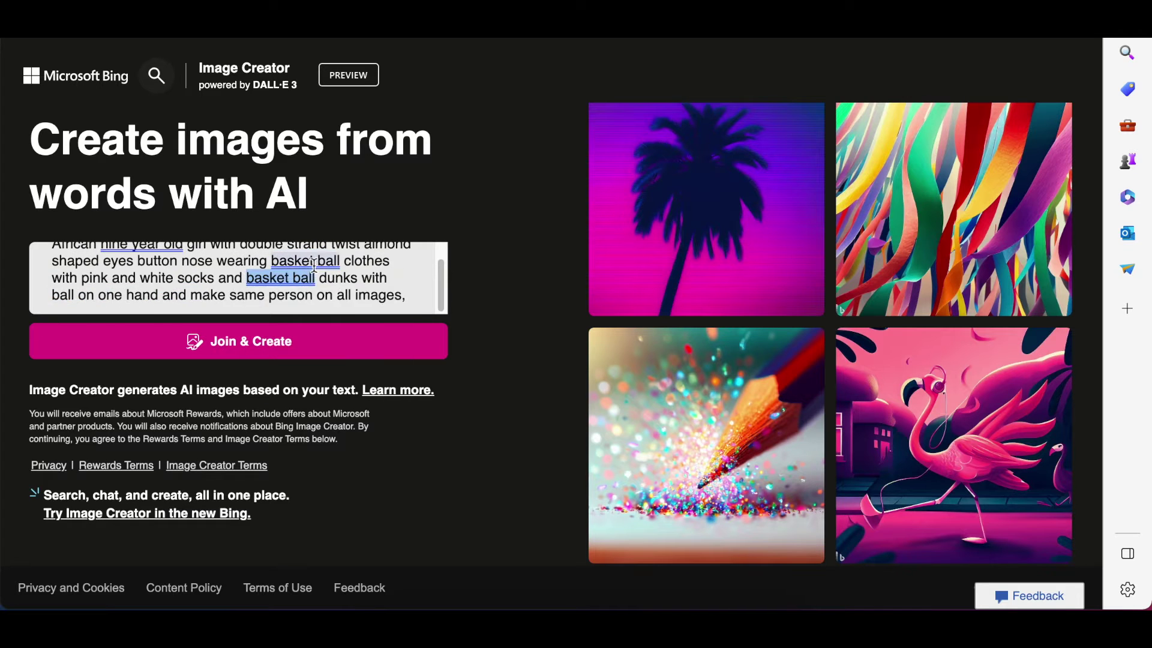
{"action": "type", "text": "nike"}
{"action": "left_click", "coordinate": [285, 341]}
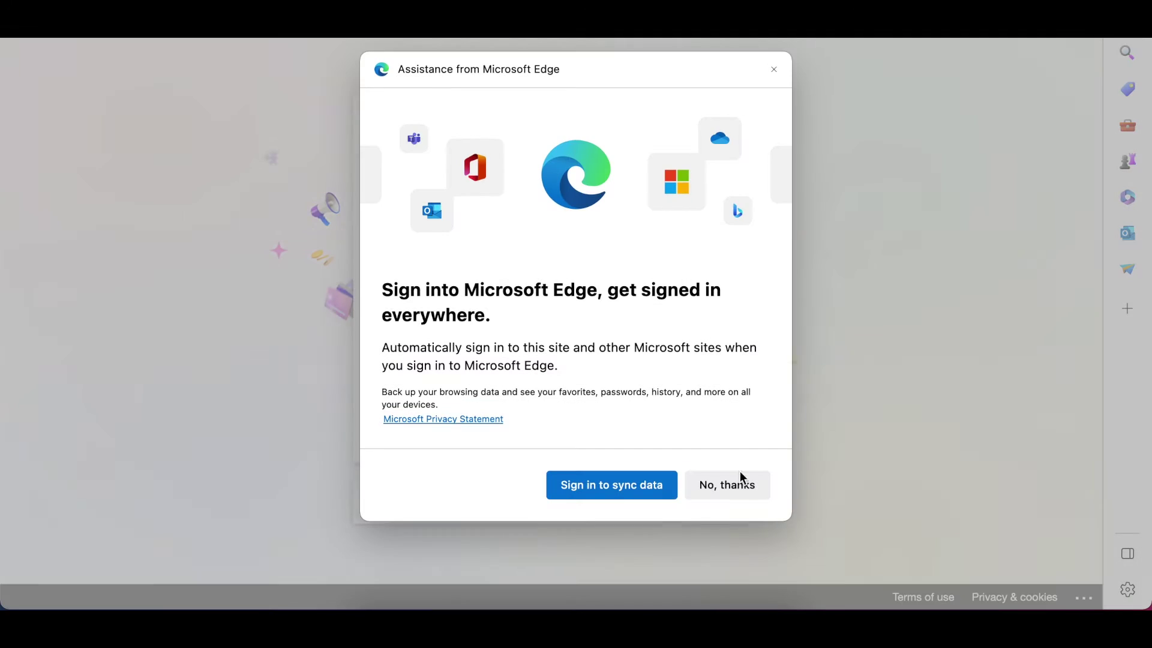
Sign in with the Microsoft account, stay signed in, and go back after the generation error
{"action": "left_click", "coordinate": [696, 474]}
{"action": "left_click", "coordinate": [415, 293]}
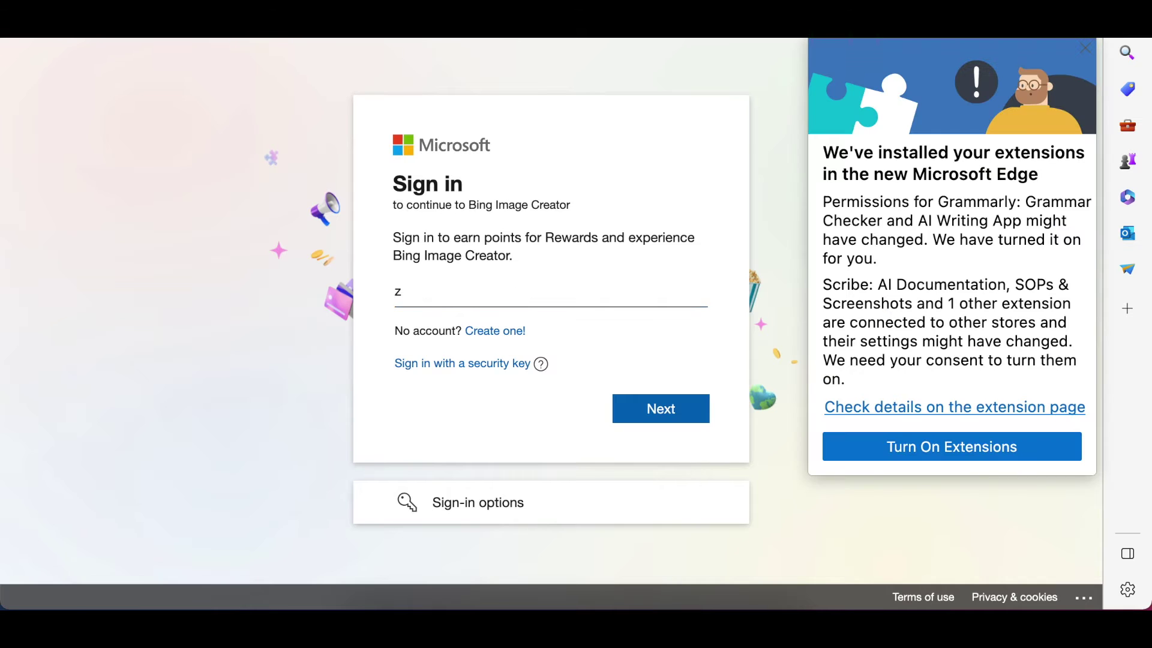
{"action": "left_click", "coordinate": [444, 316]}
{"action": "key", "text": "Return"}
{"action": "left_click", "coordinate": [666, 421]}
{"action": "left_click", "coordinate": [736, 174]}
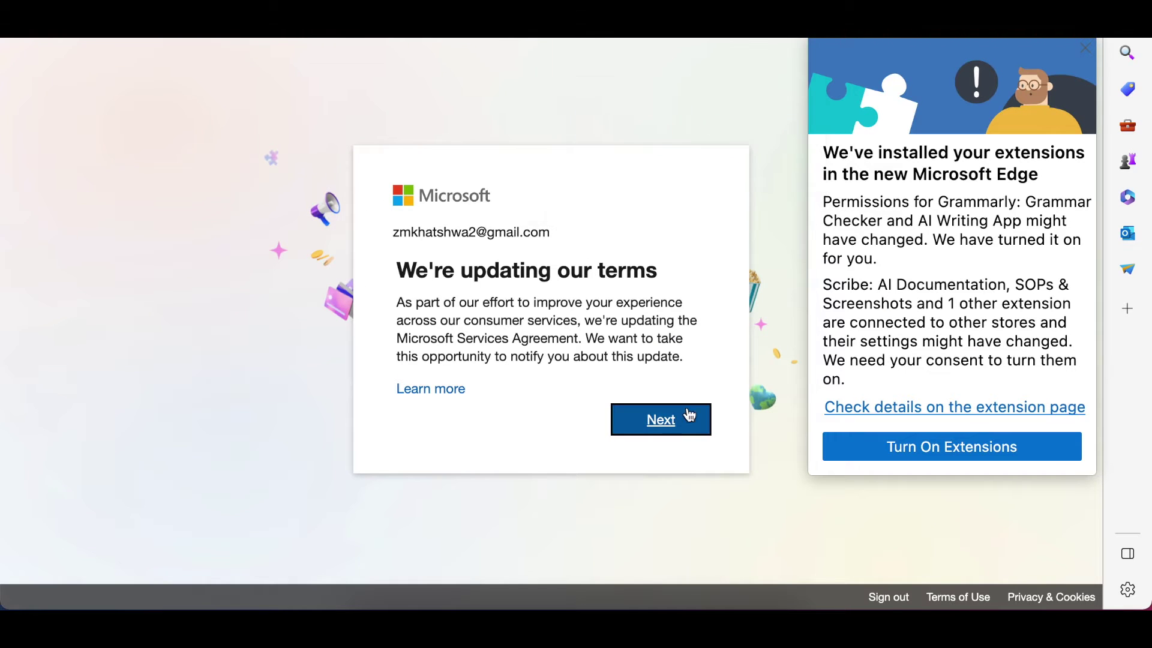
{"action": "left_click", "coordinate": [663, 423]}
{"action": "left_click", "coordinate": [658, 421]}
{"action": "mouse_move", "coordinate": [740, 142]}
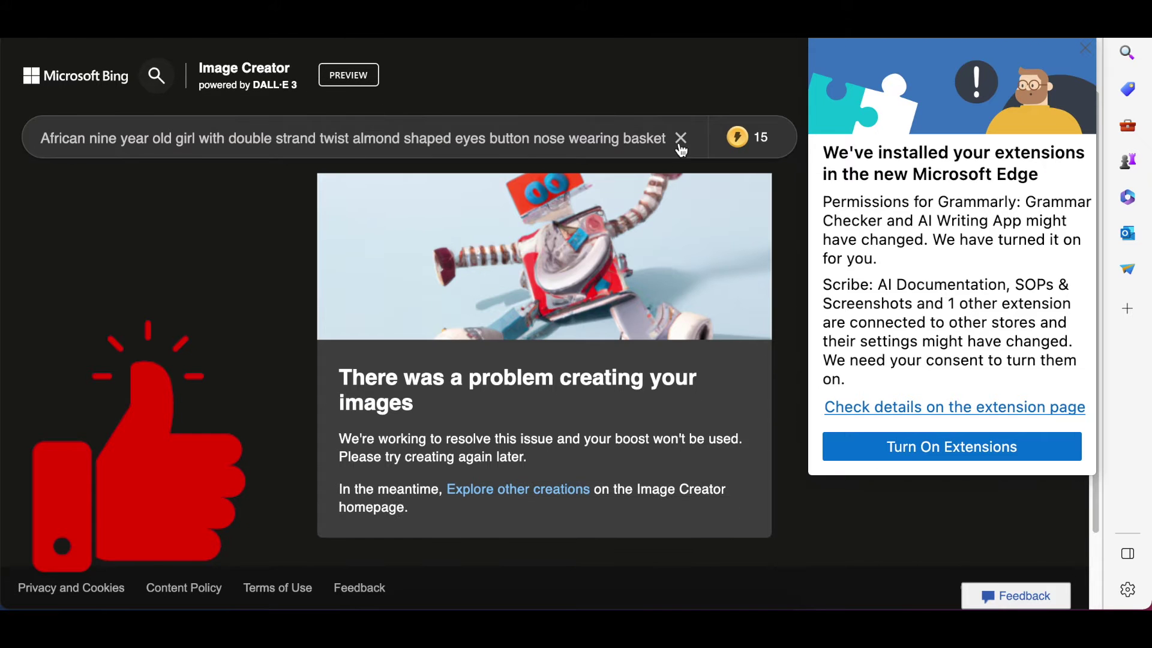
{"action": "left_click", "coordinate": [694, 512]}
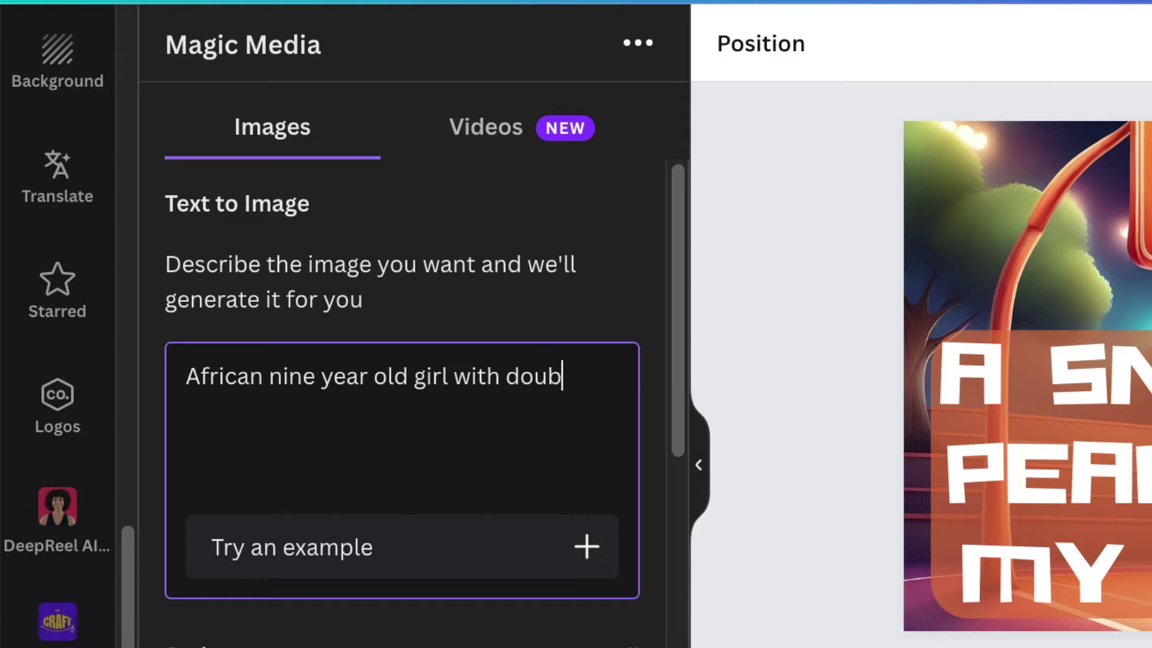
Complete the prompt with almond-shaped eyes, button nose, basketball clothes and pink-and-white socks, then generate
{"action": "type", "text": "mond shaped eyes button no"}
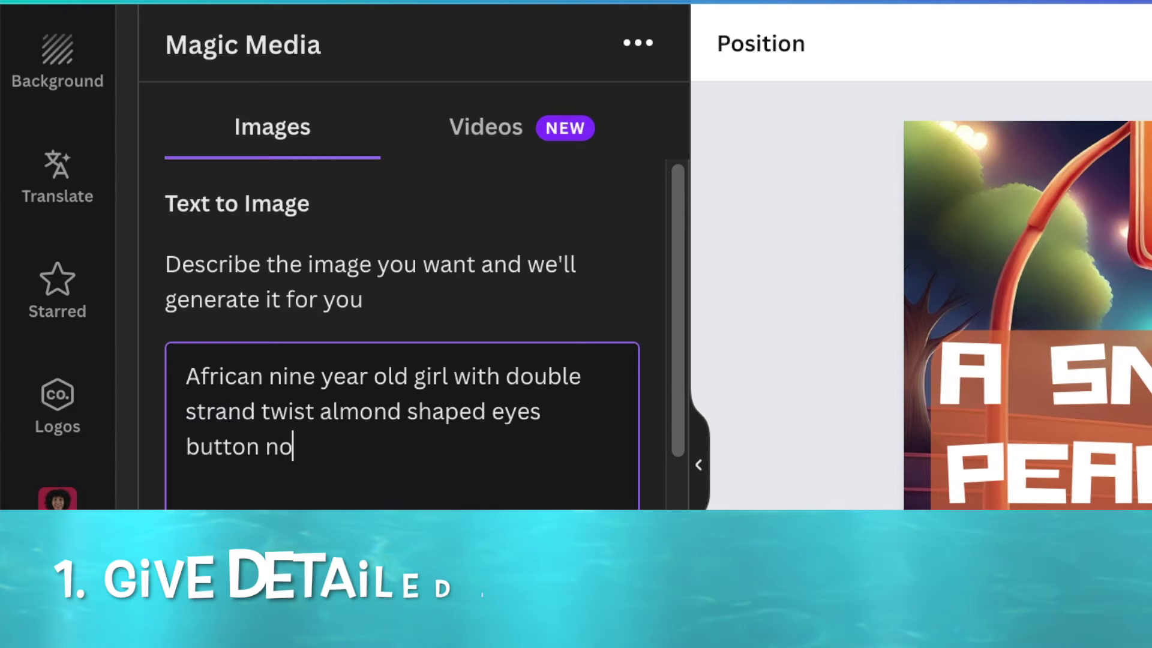
{"action": "type", "text": "se wearing "}
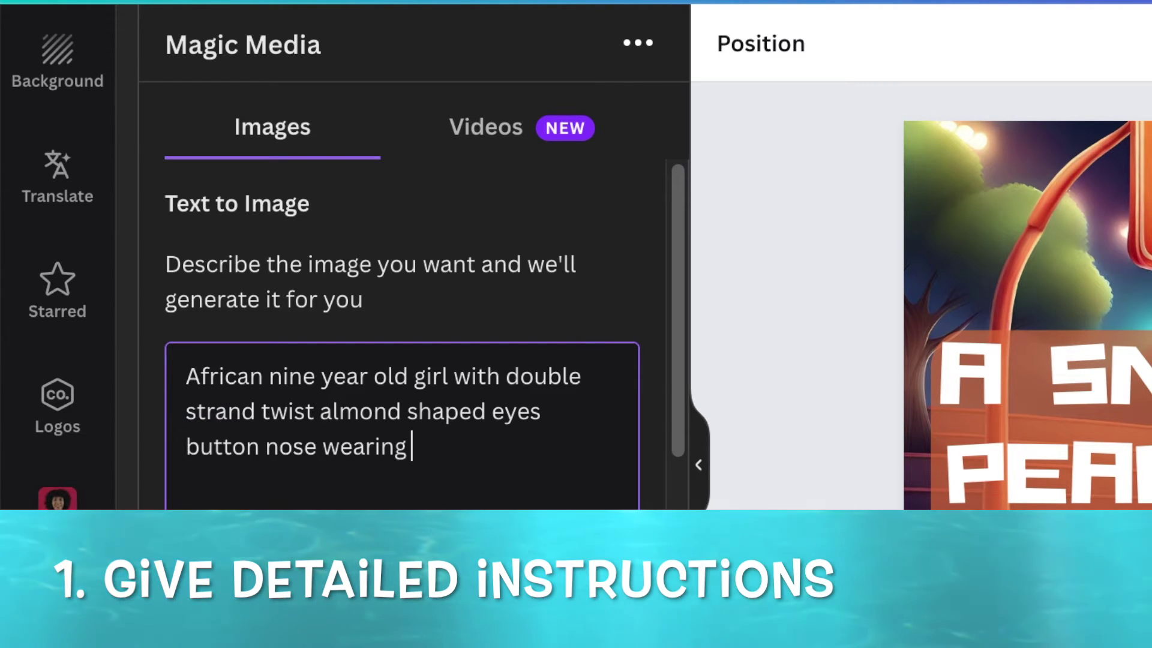
{"action": "type", "text": "basket ball clothes with p"}
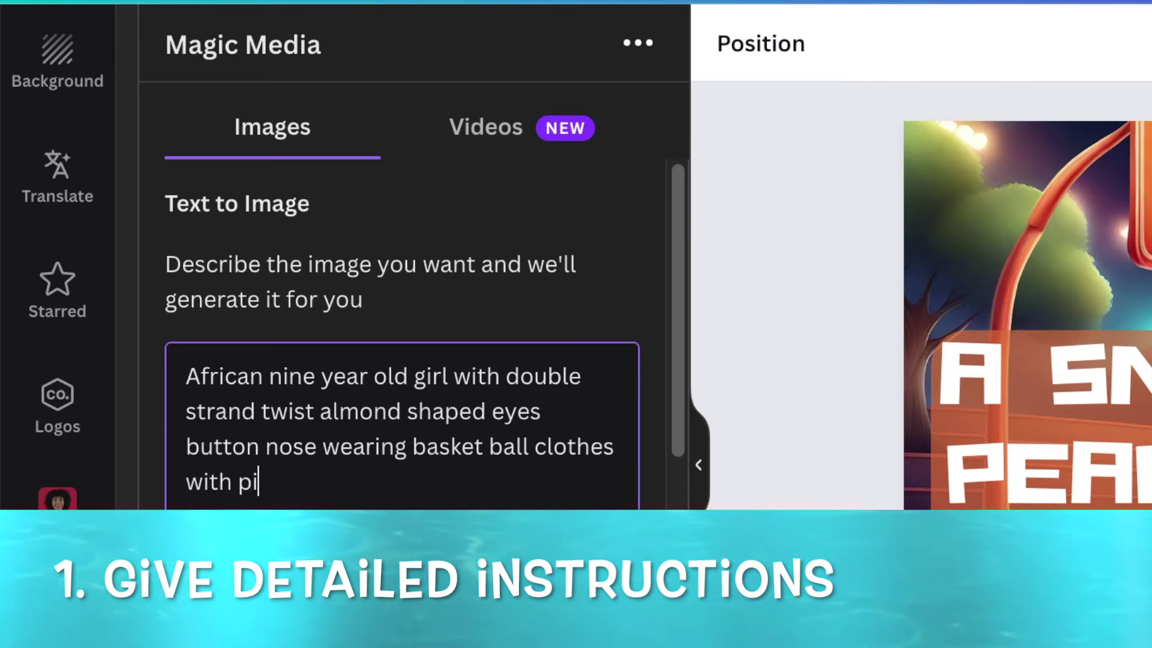
{"action": "type", "text": "ink and white socks and nike du"}
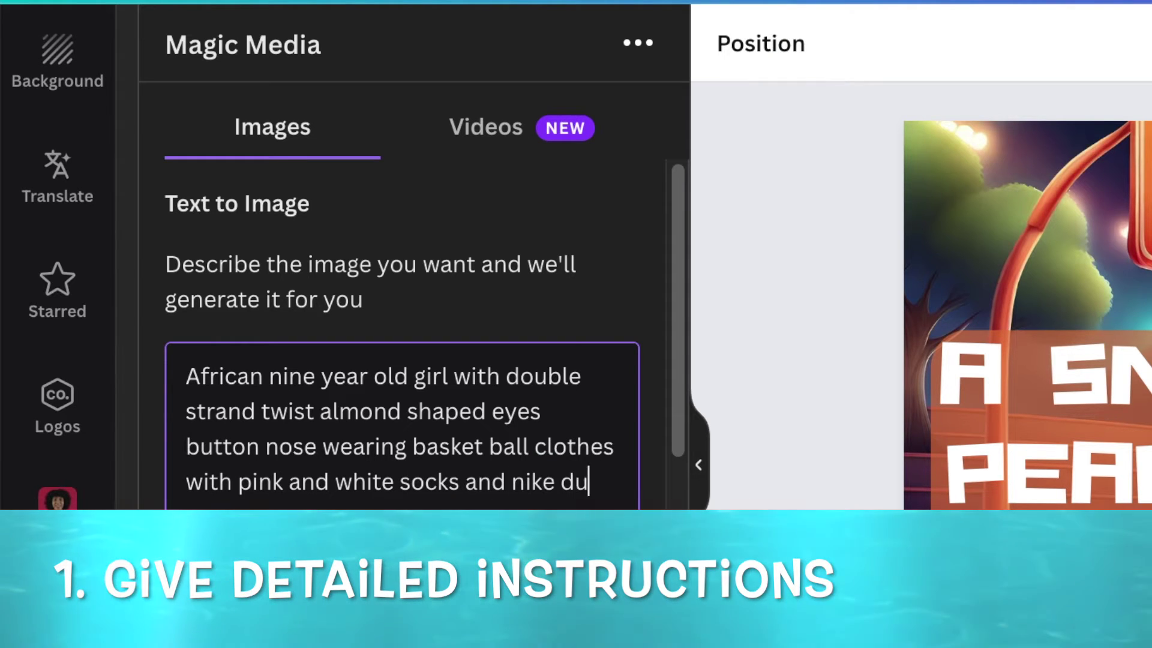
{"action": "type", "text": "nks "}
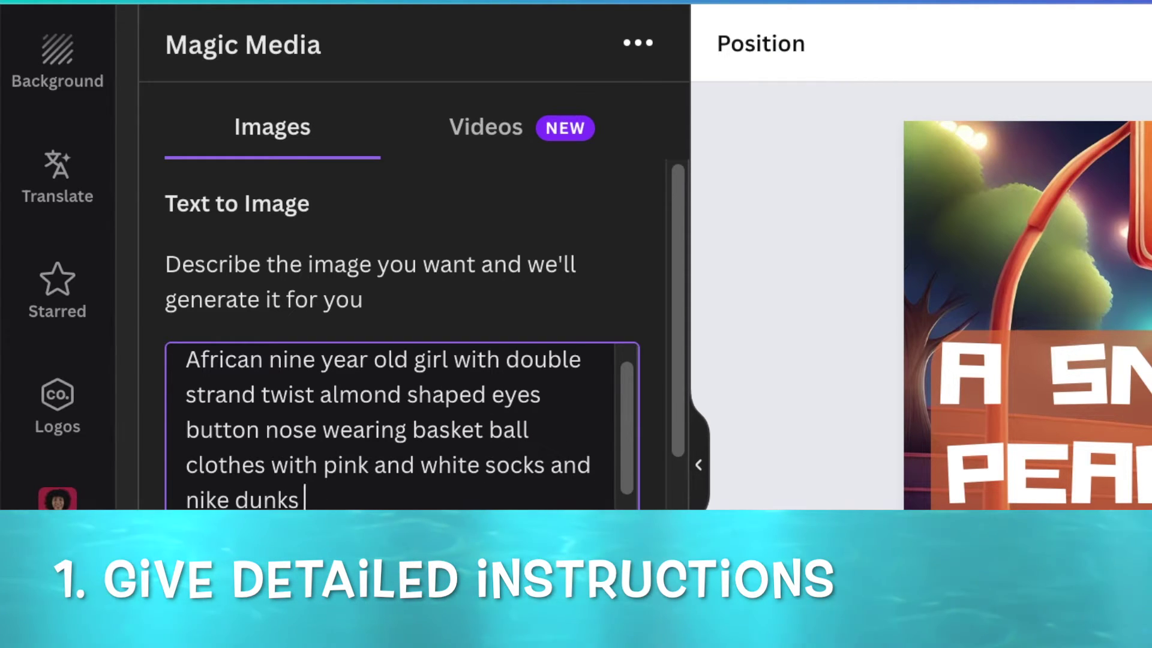
{"action": "type", "text": "hith ball on one hand and make same person on all images, pixar style and illustration"}
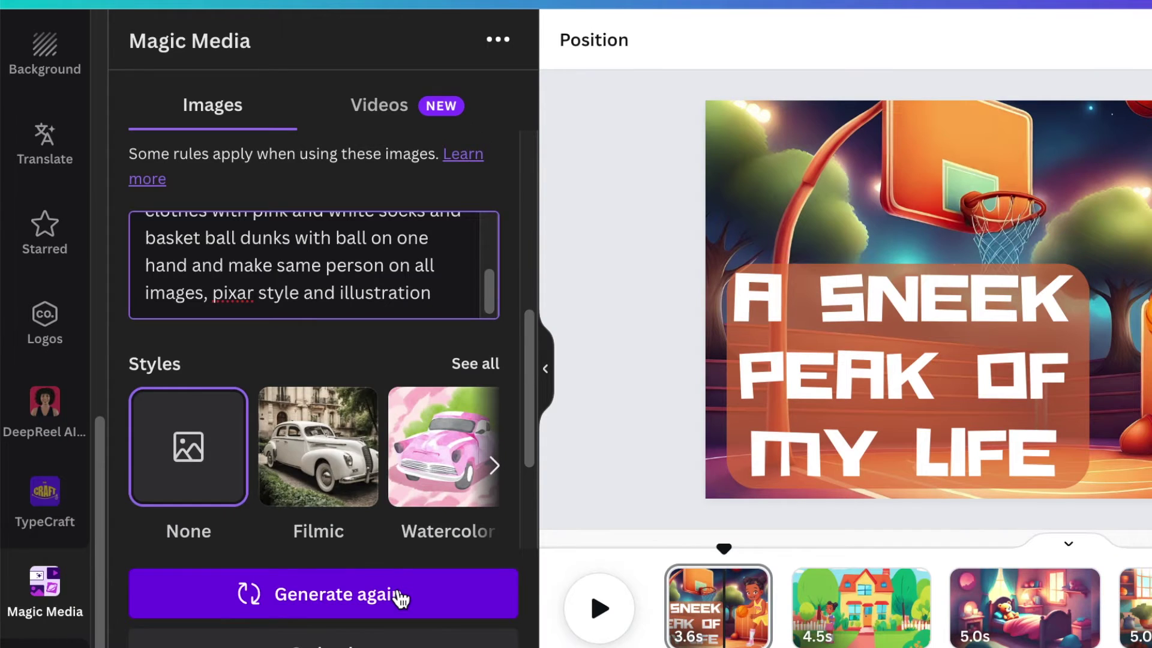
{"action": "left_click", "coordinate": [398, 592]}
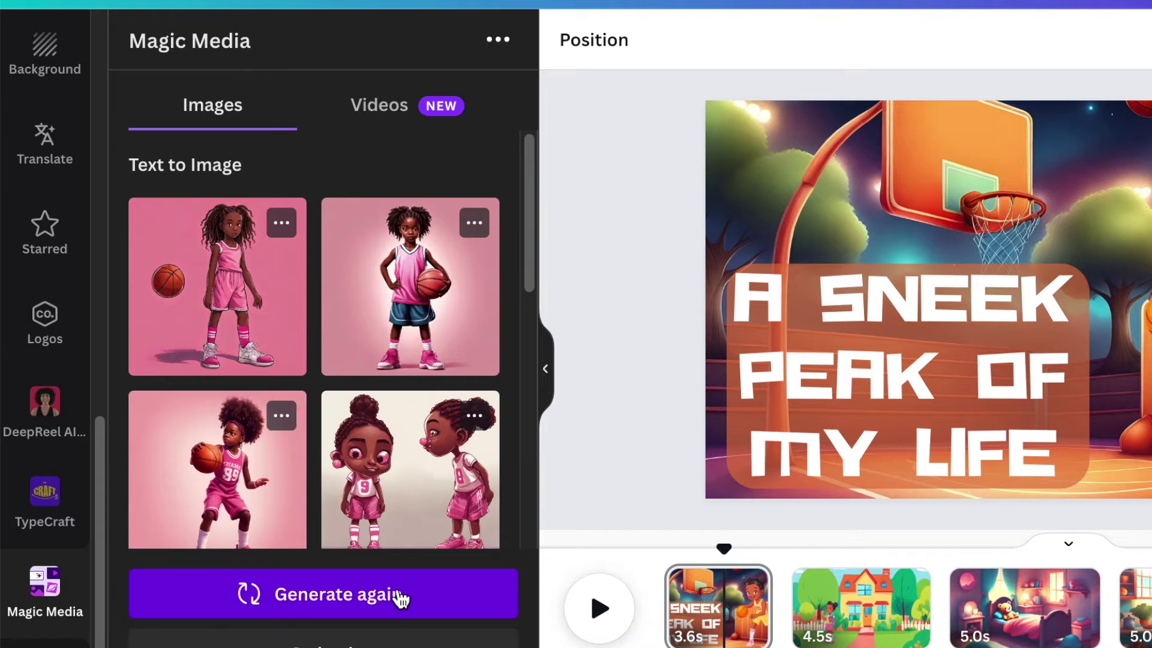
Generate more images like the third result, the pink-uniformed girl dribbling a basketball
{"action": "scroll", "coordinate": [259, 227], "scroll_direction": "down", "scroll_amount": 3}
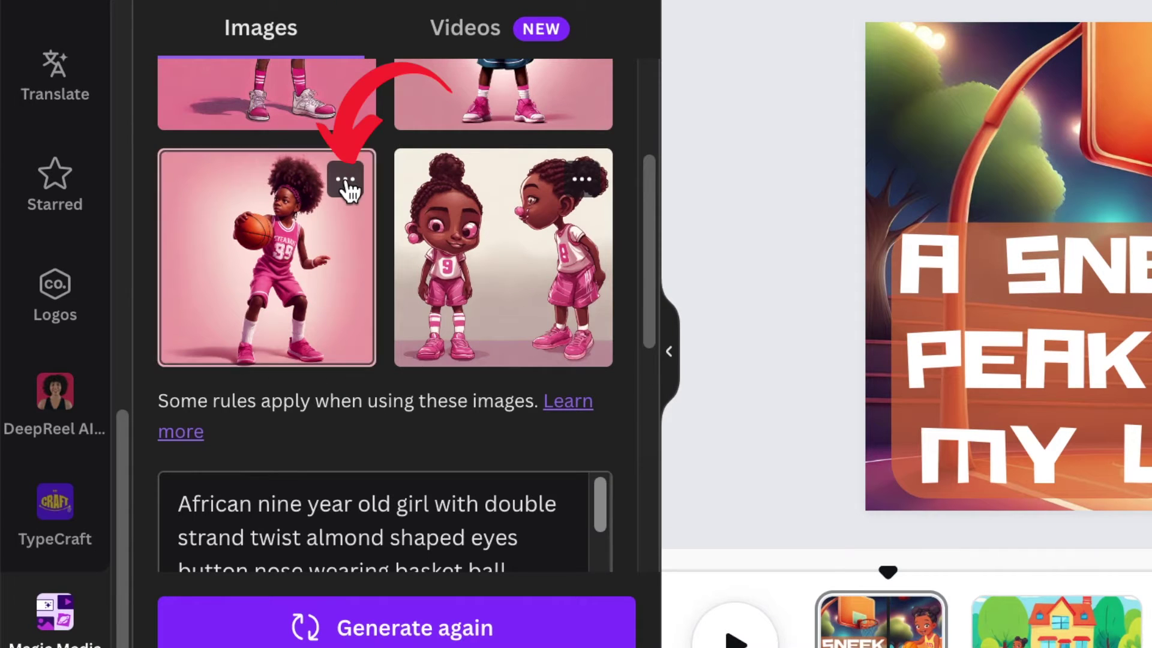
{"action": "left_click", "coordinate": [346, 183]}
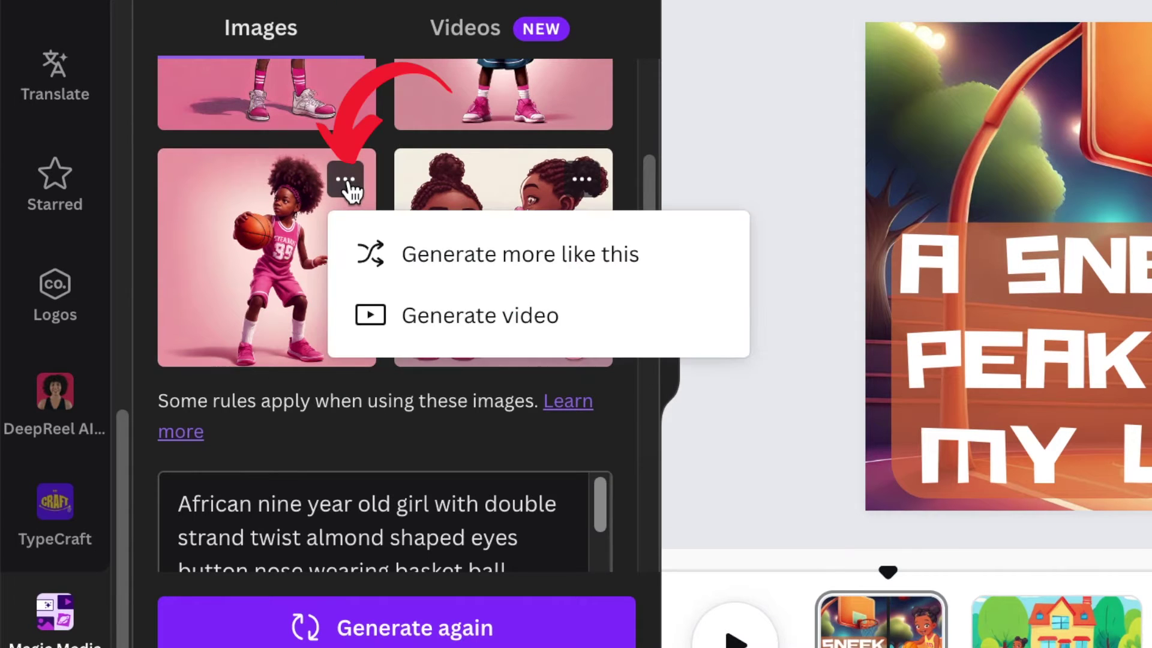
{"action": "left_click", "coordinate": [491, 258]}
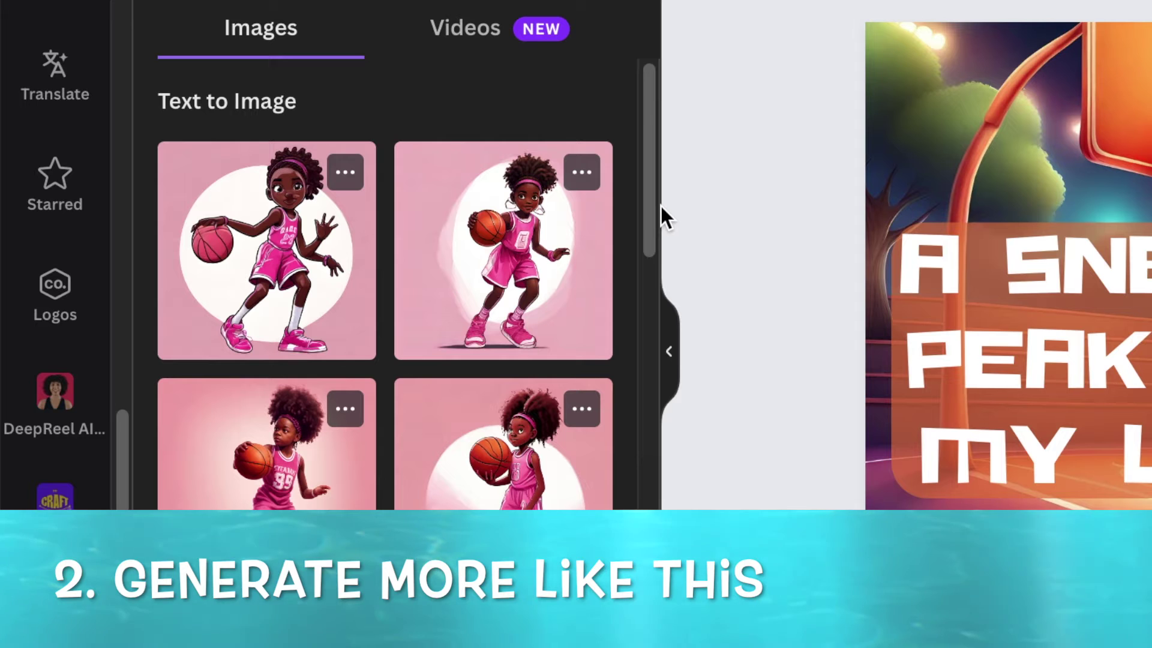
{"action": "left_click_drag", "start_coordinate": [650, 189], "coordinate": [656, 218]}
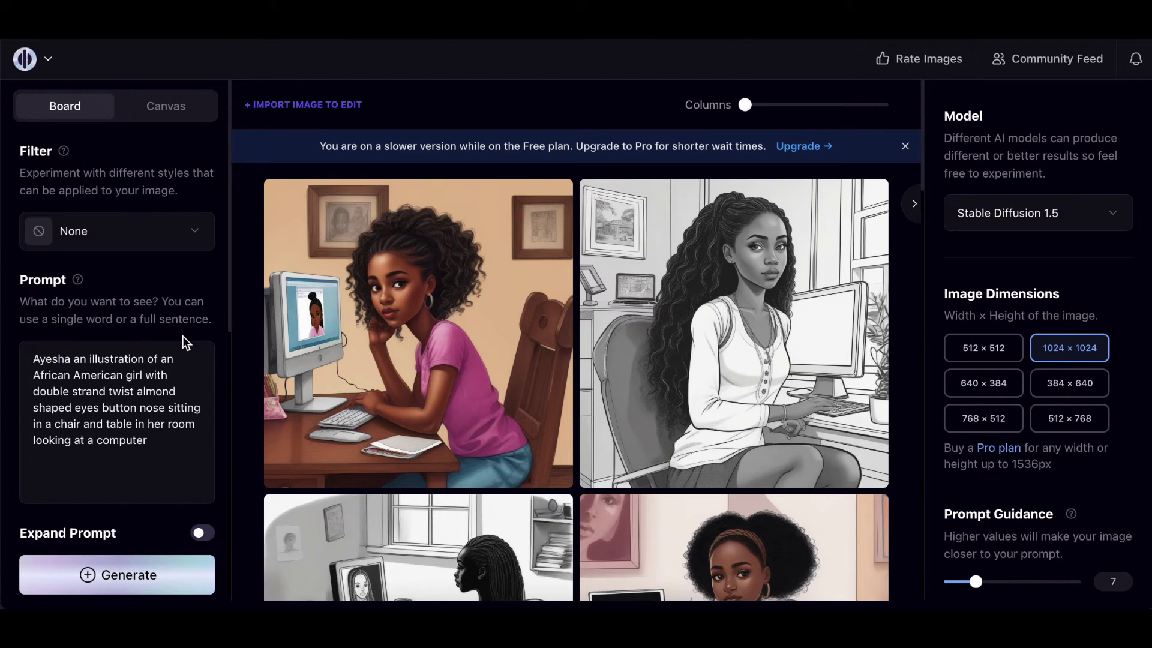
{"action": "scroll", "coordinate": [184, 342], "scroll_direction": "down", "scroll_amount": 1}
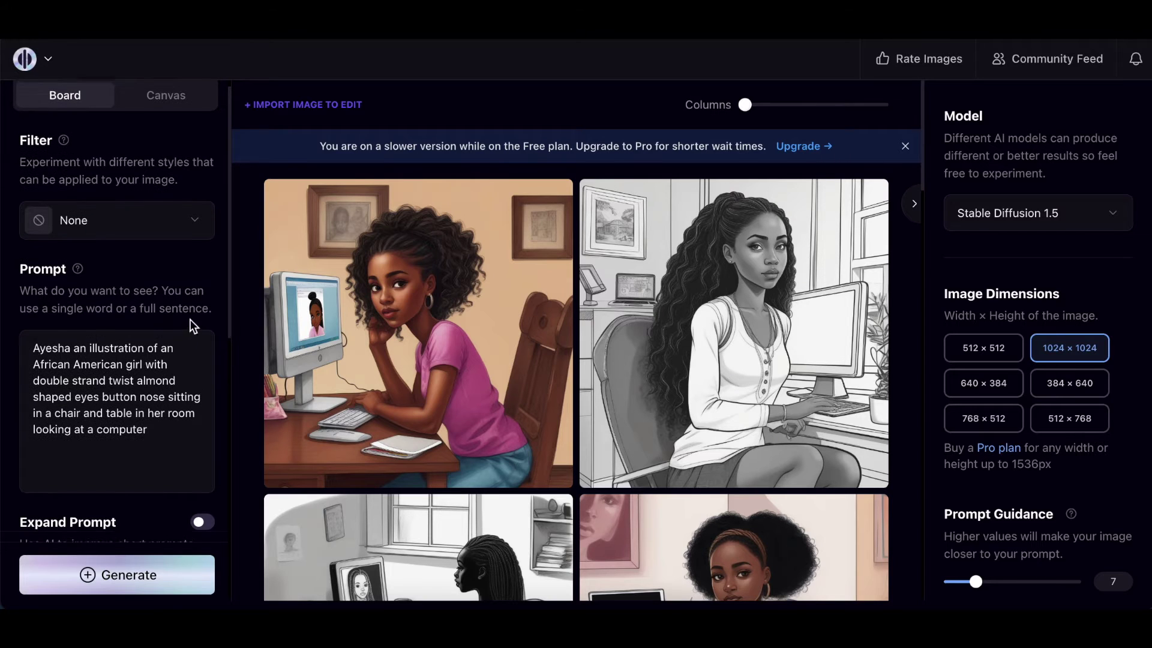
{"action": "scroll", "coordinate": [188, 327], "scroll_direction": "up", "scroll_amount": 1}
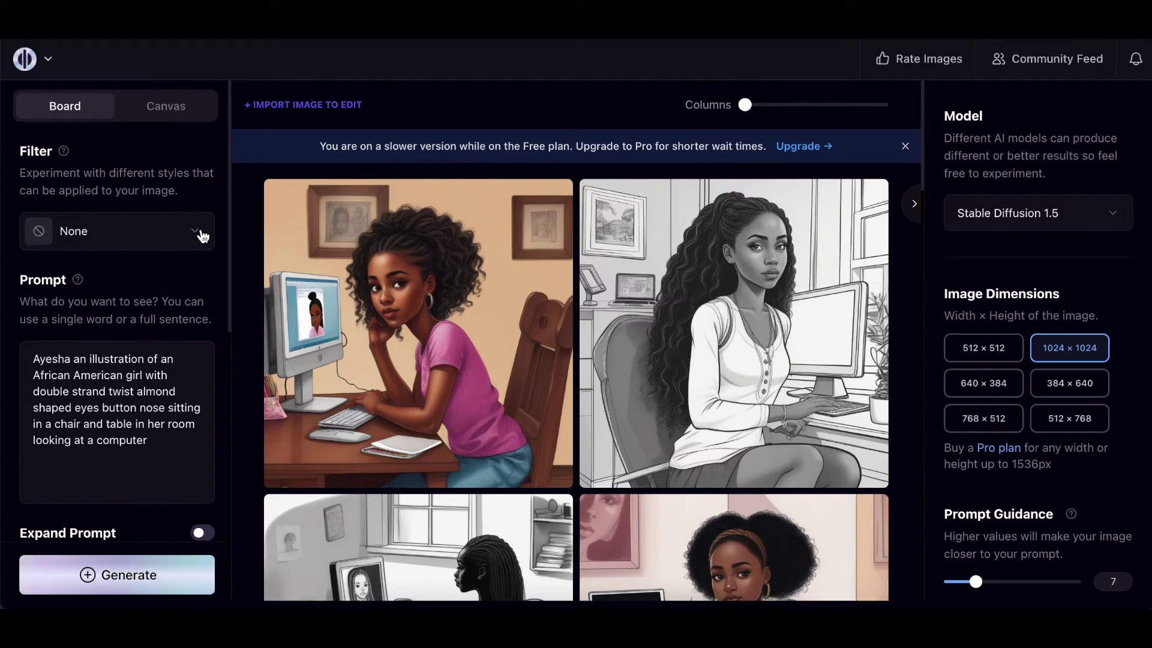
{"action": "left_click", "coordinate": [202, 240]}
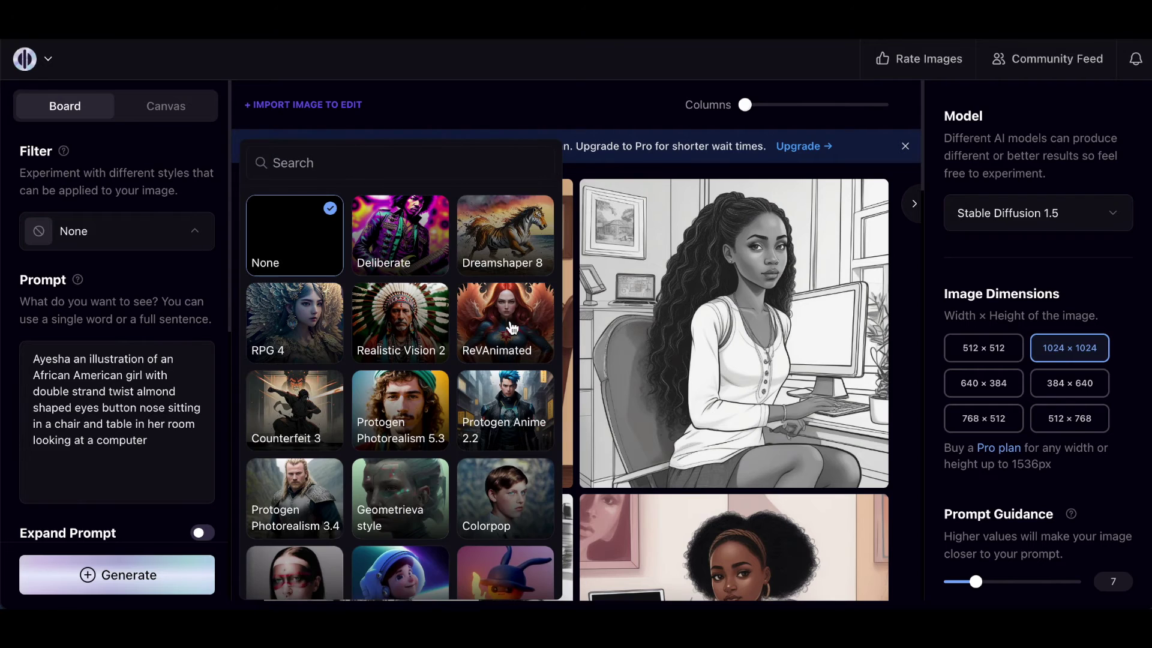
{"action": "left_click", "coordinate": [199, 237]}
{"action": "scroll", "coordinate": [138, 369], "scroll_direction": "down", "scroll_amount": 2}
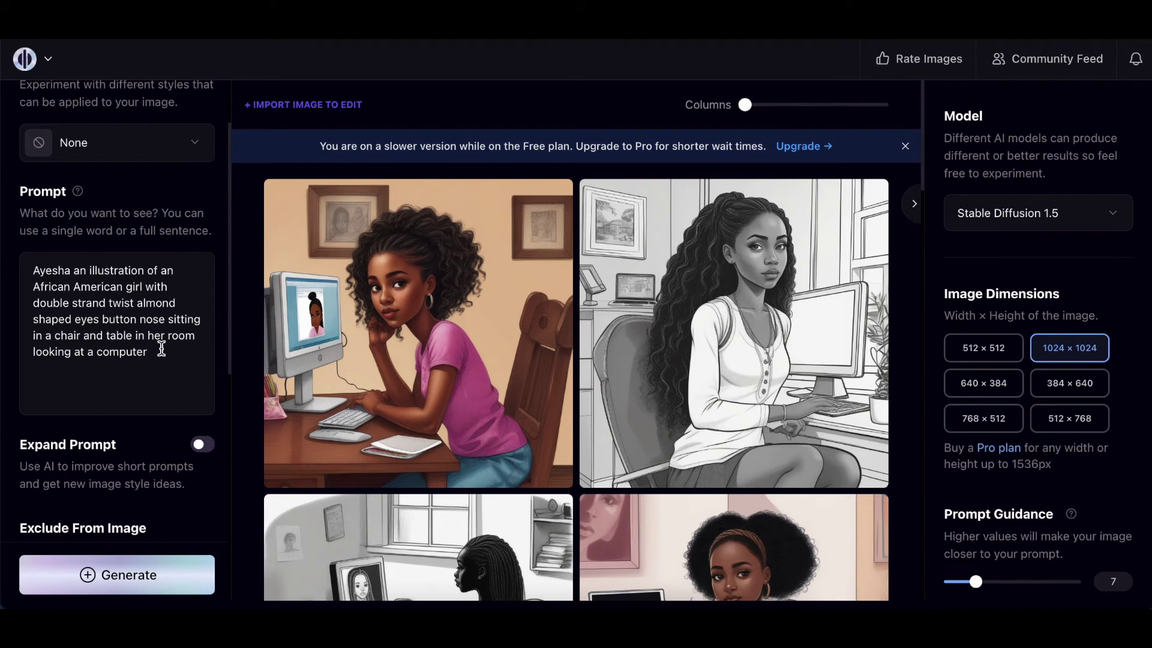
{"action": "mouse_move", "coordinate": [512, 409]}
{"action": "scroll", "coordinate": [162, 344], "scroll_direction": "down", "scroll_amount": 3}
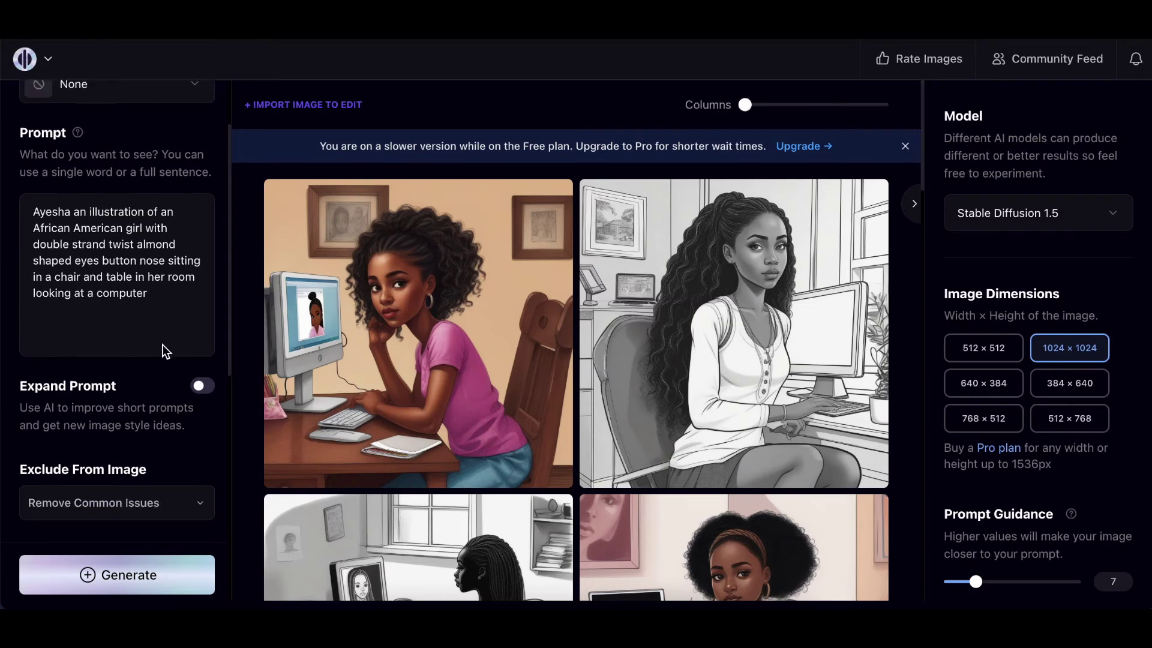
{"action": "scroll", "coordinate": [141, 364], "scroll_direction": "down", "scroll_amount": 1}
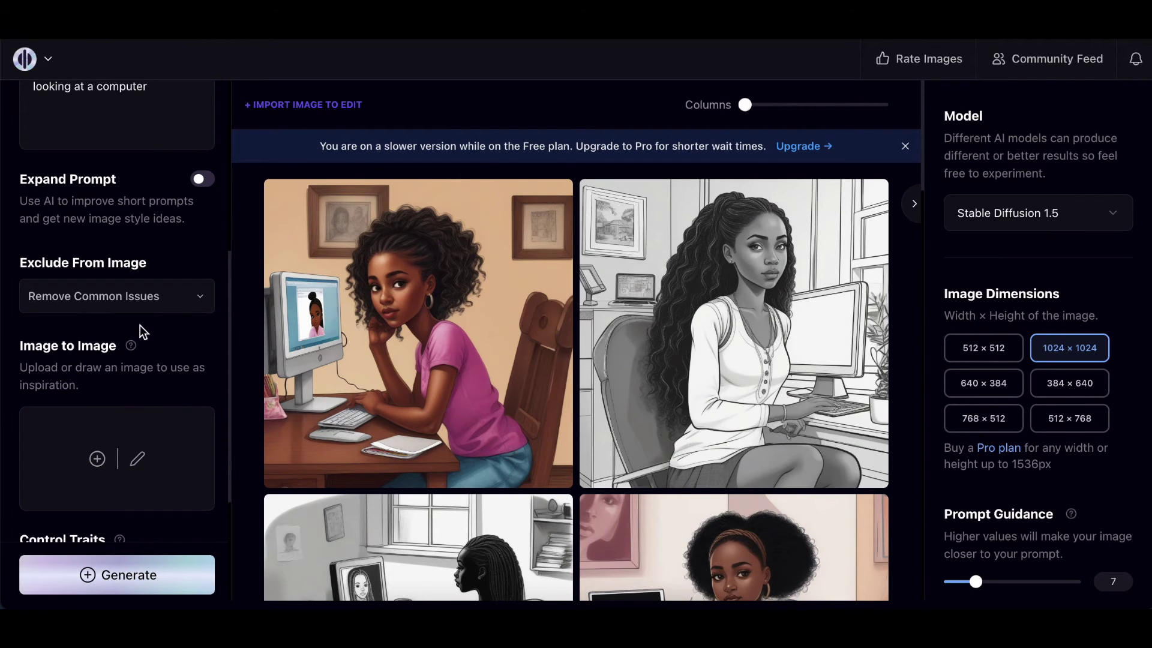
{"action": "scroll", "coordinate": [164, 329], "scroll_direction": "up", "scroll_amount": 1}
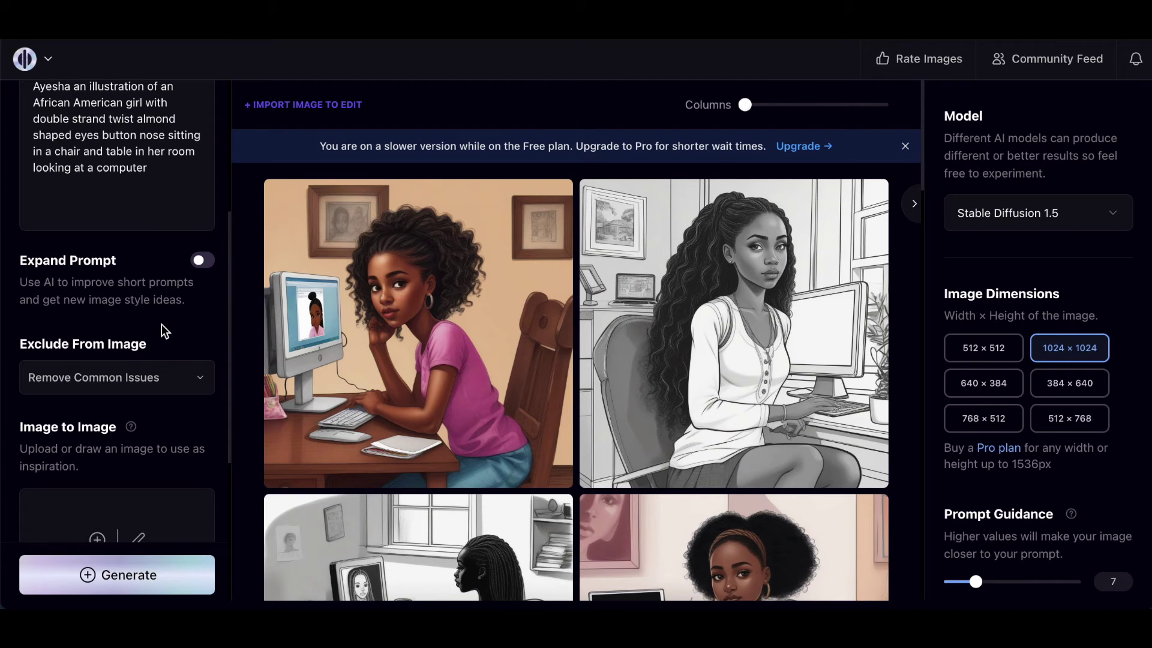
{"action": "scroll", "coordinate": [157, 346], "scroll_direction": "up", "scroll_amount": 2}
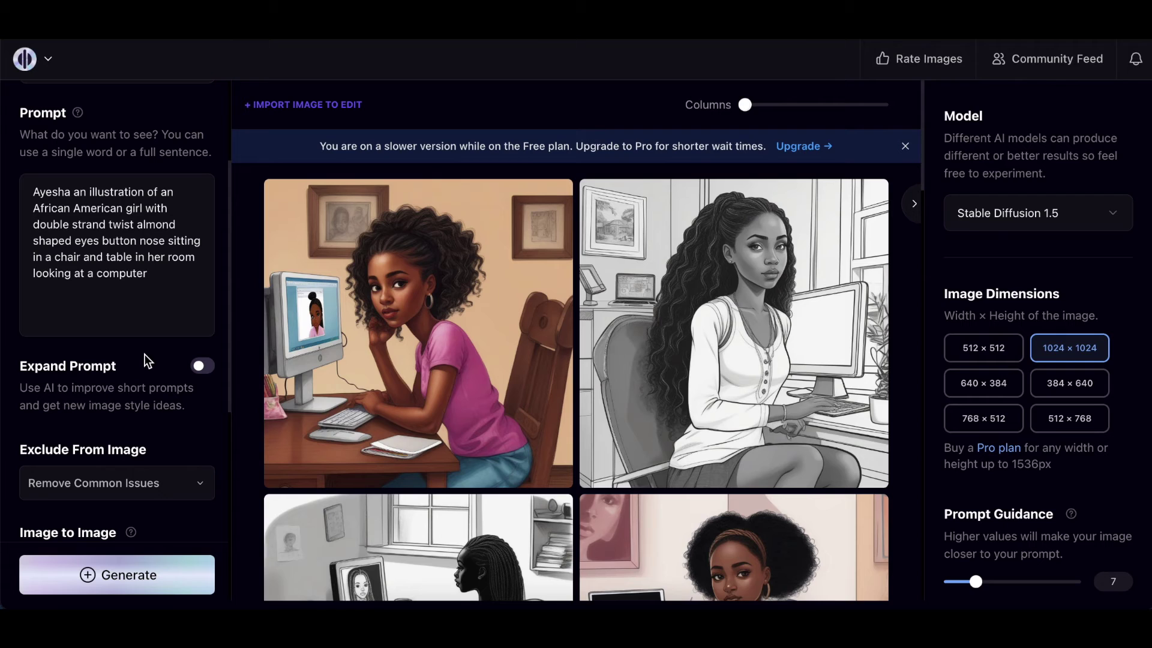
{"action": "scroll", "coordinate": [142, 362], "scroll_direction": "up", "scroll_amount": 1}
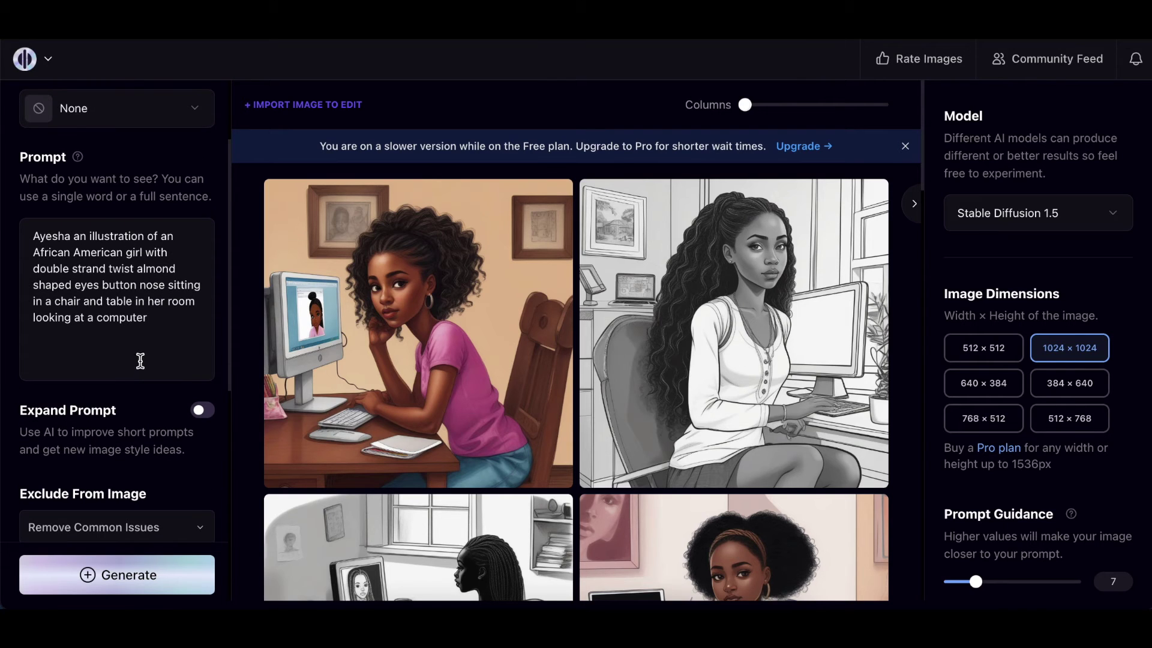
{"action": "scroll", "coordinate": [147, 234], "scroll_direction": "down", "scroll_amount": 4}
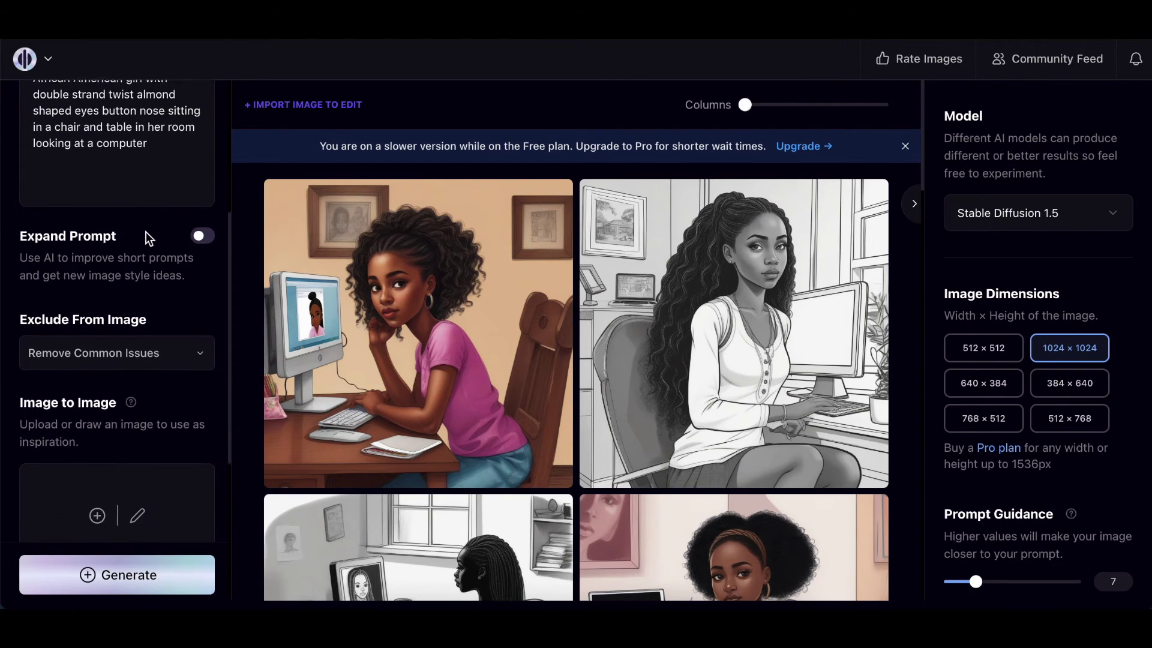
{"action": "scroll", "coordinate": [149, 240], "scroll_direction": "down", "scroll_amount": 1}
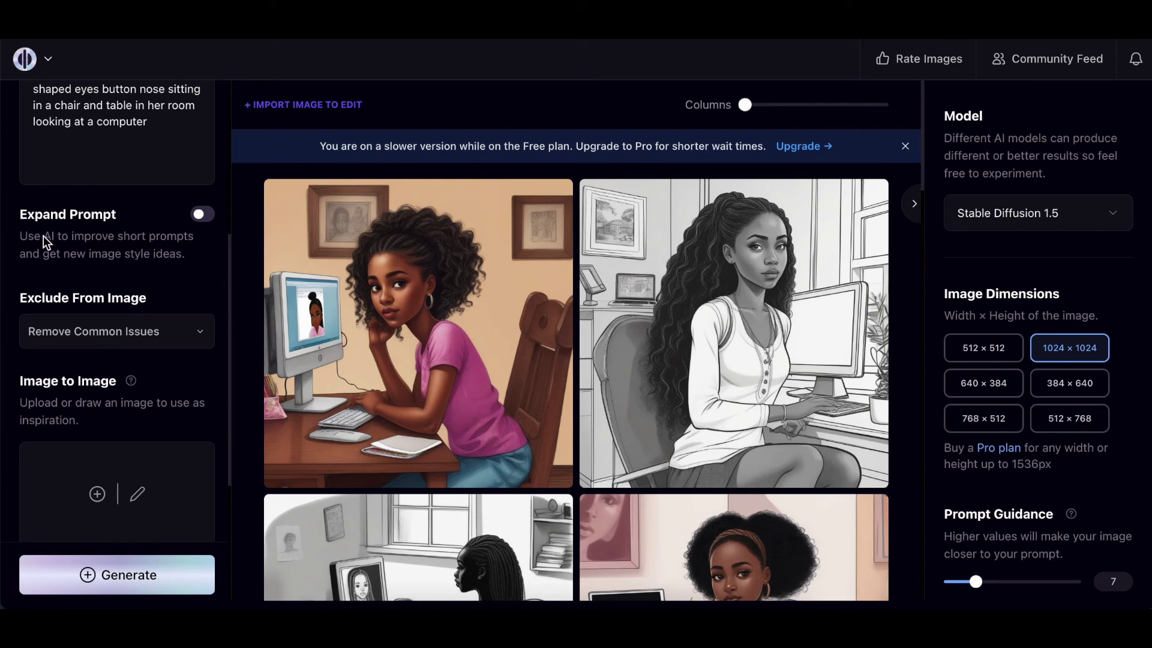
{"action": "scroll", "coordinate": [133, 243], "scroll_direction": "down", "scroll_amount": 2}
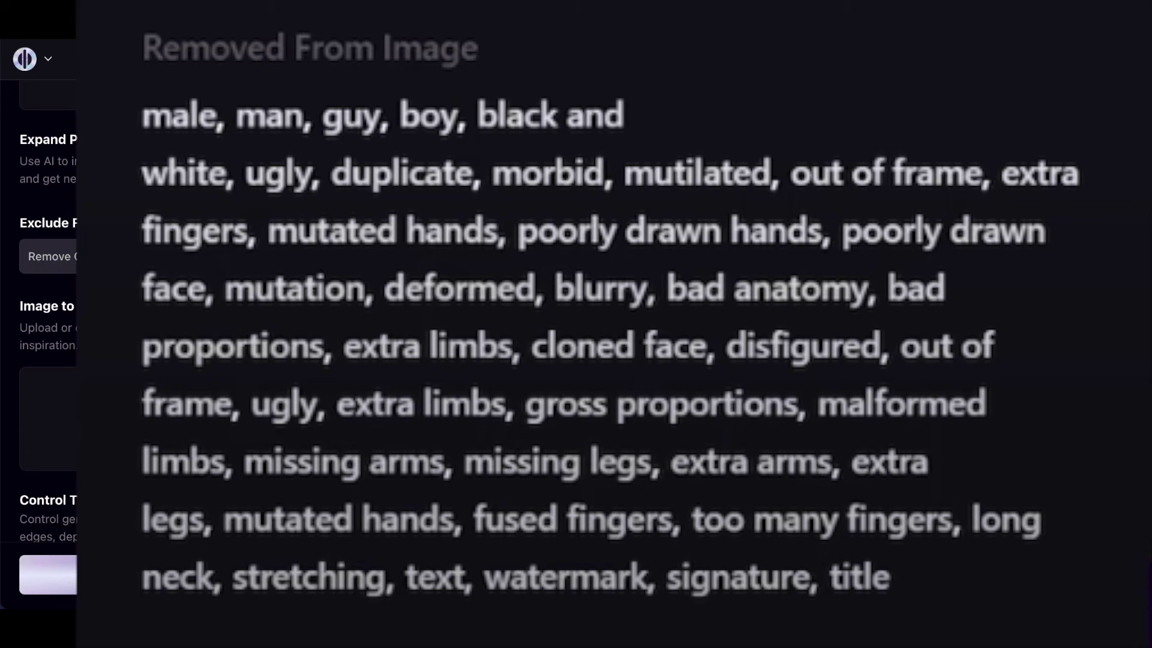
{"action": "left_click", "coordinate": [48, 256]}
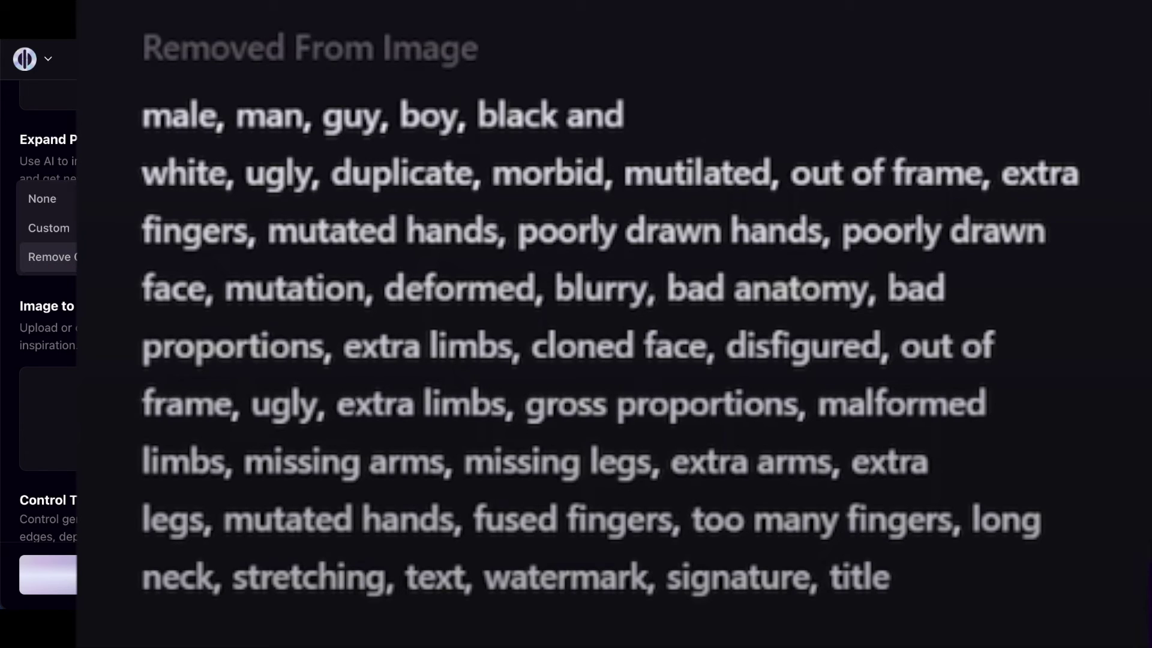
{"action": "left_click", "coordinate": [72, 257]}
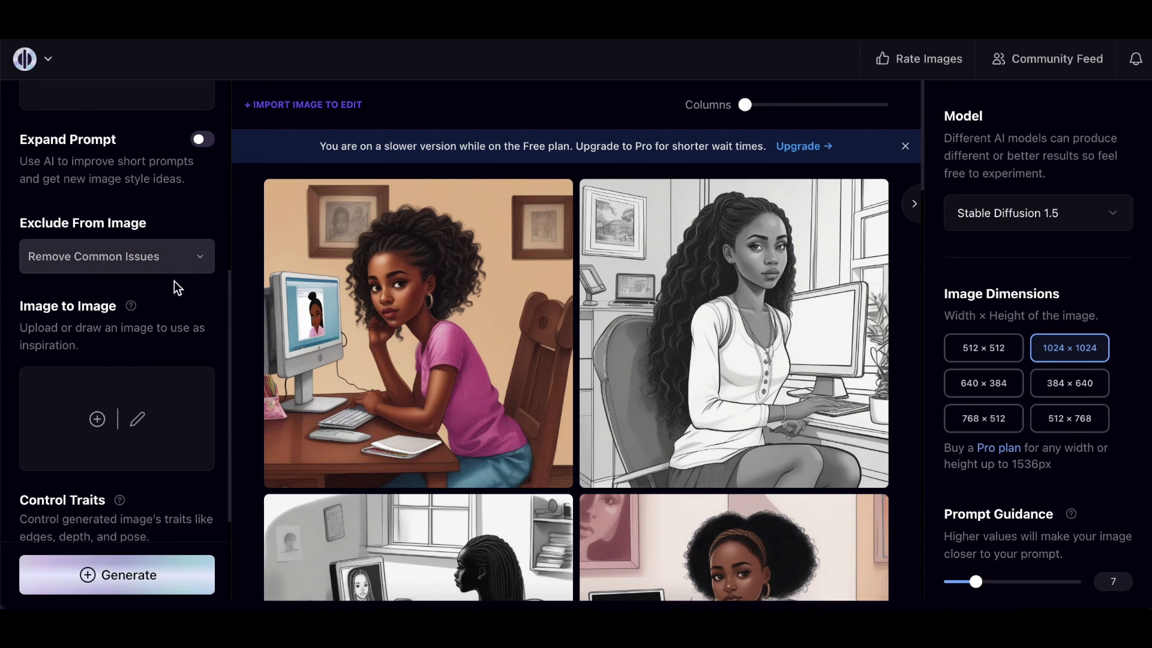
Upload the jpeg from Desktop > Prompts as the Image to Image inspiration
{"action": "scroll", "coordinate": [186, 343], "scroll_direction": "down", "scroll_amount": 1}
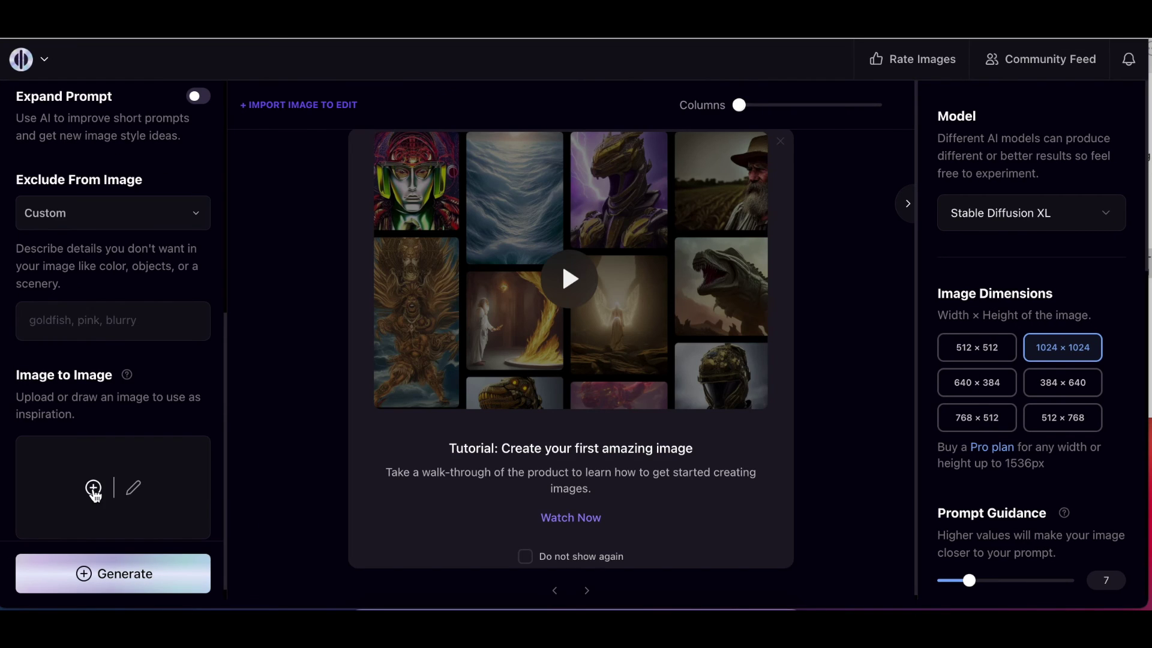
{"action": "left_click", "coordinate": [93, 489]}
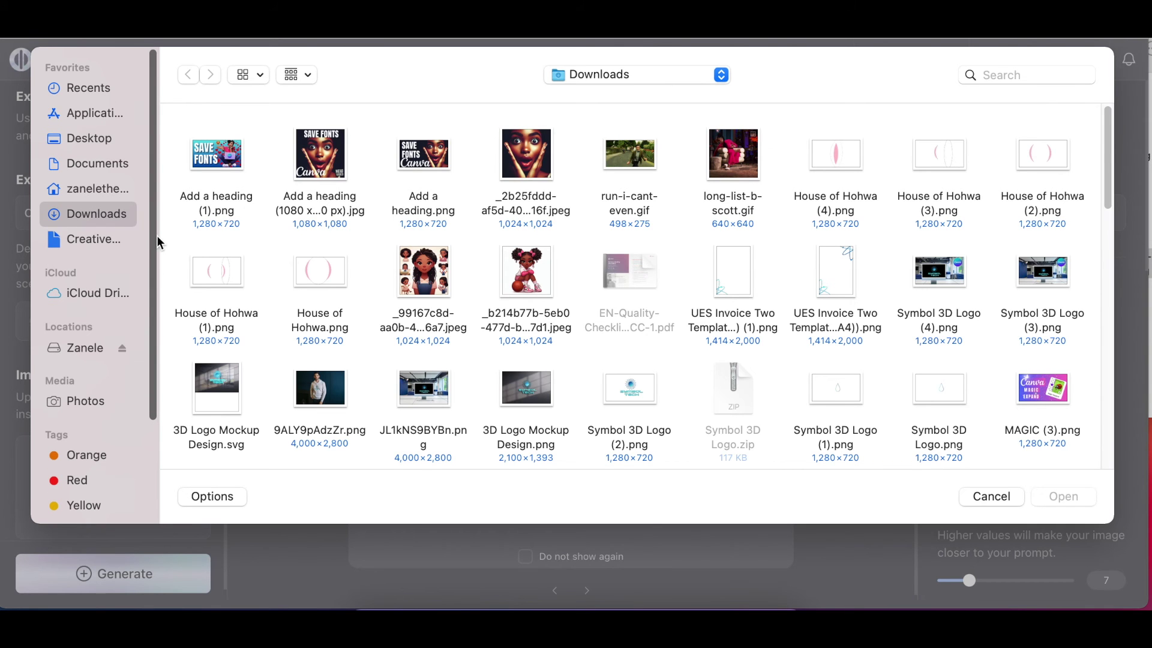
{"action": "left_click", "coordinate": [96, 138]}
{"action": "double_click", "coordinate": [220, 172]}
{"action": "left_click", "coordinate": [437, 155]}
{"action": "left_click", "coordinate": [1087, 497]}
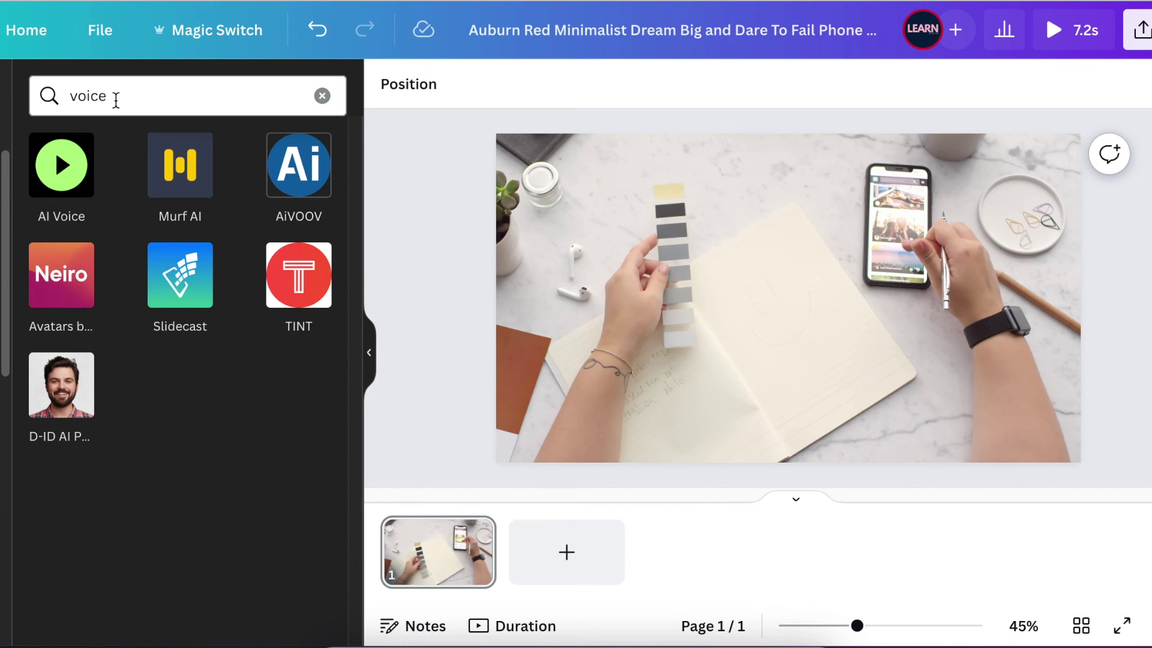
In AiVOOV, pick Zulu (South Africa) and preview the Thando (Female - Premium) voice
{"action": "left_click", "coordinate": [302, 185]}
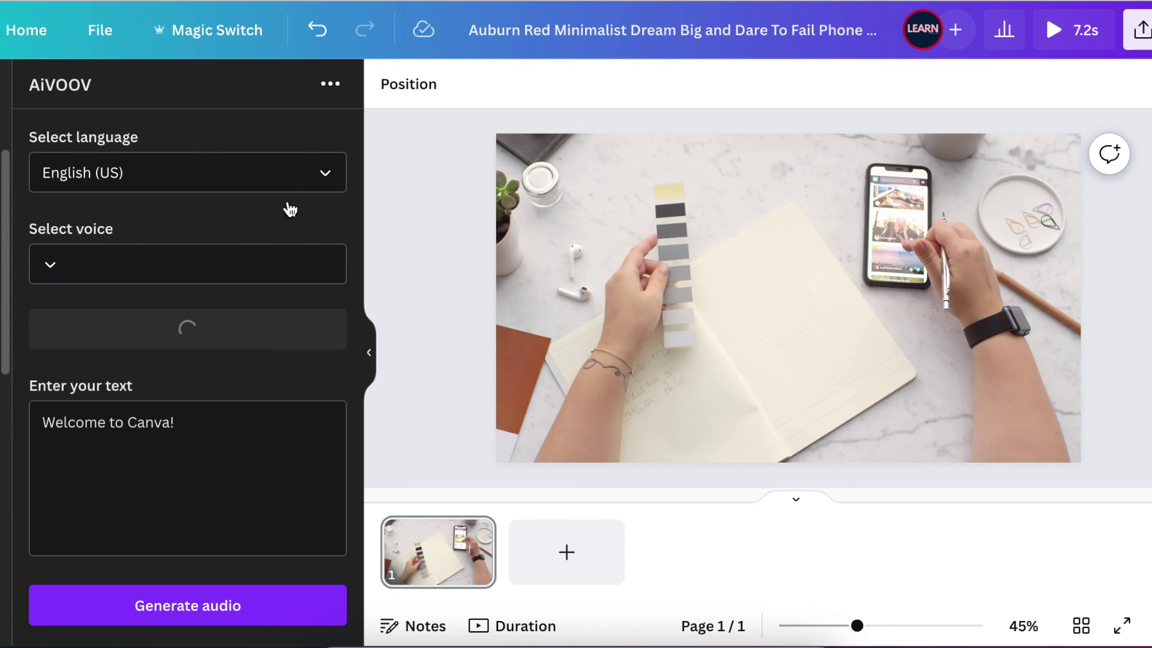
{"action": "left_click", "coordinate": [328, 178]}
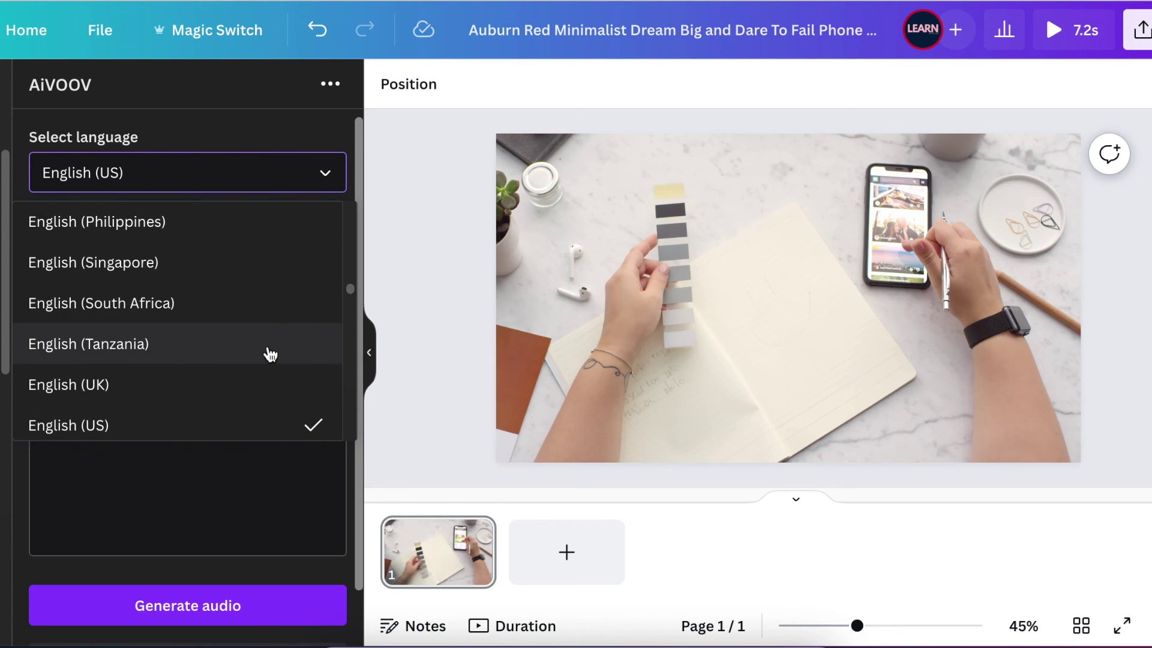
{"action": "scroll", "coordinate": [206, 327], "scroll_direction": "down", "scroll_amount": 10}
{"action": "scroll", "coordinate": [202, 334], "scroll_direction": "down", "scroll_amount": 15}
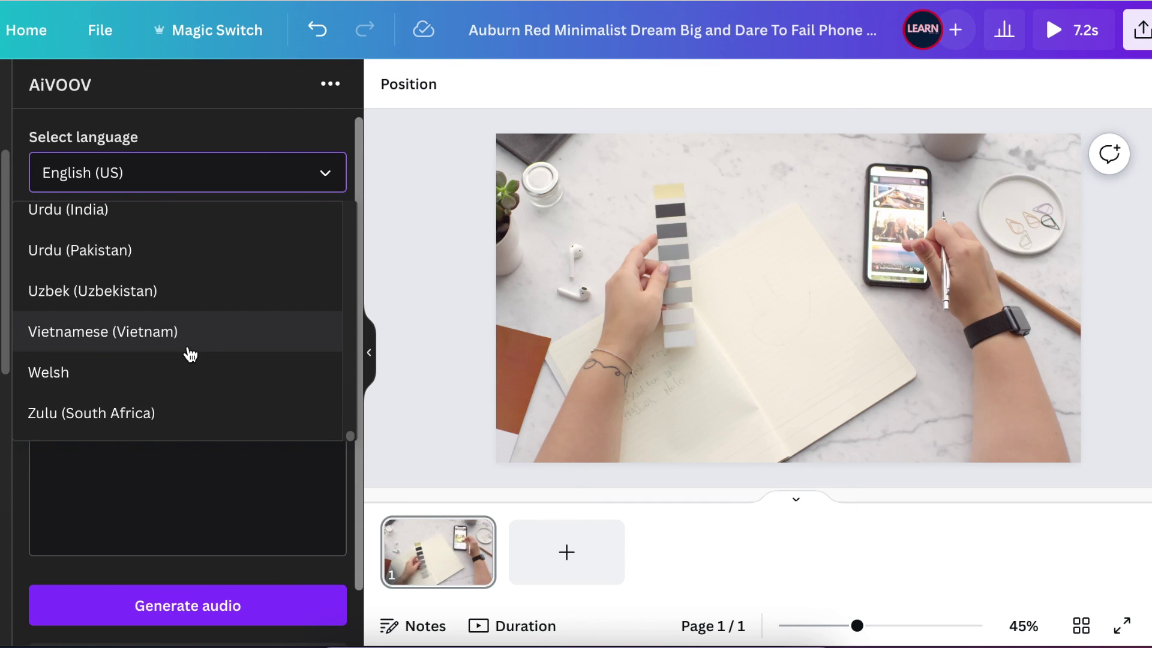
{"action": "left_click", "coordinate": [142, 414]}
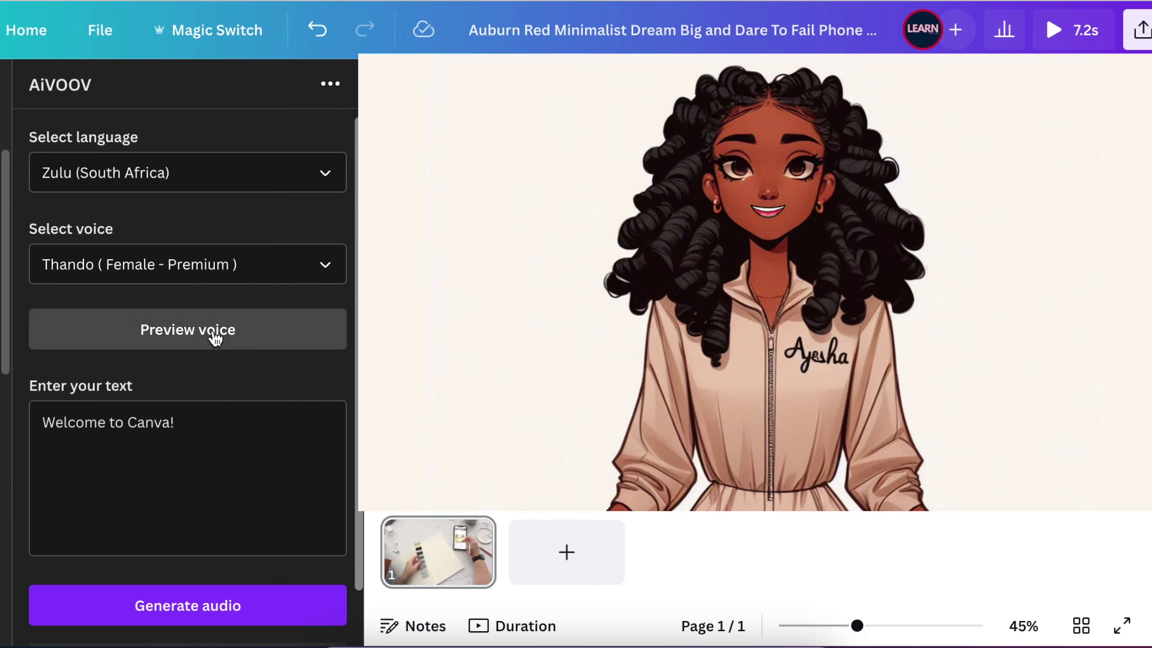
{"action": "left_click", "coordinate": [215, 339]}
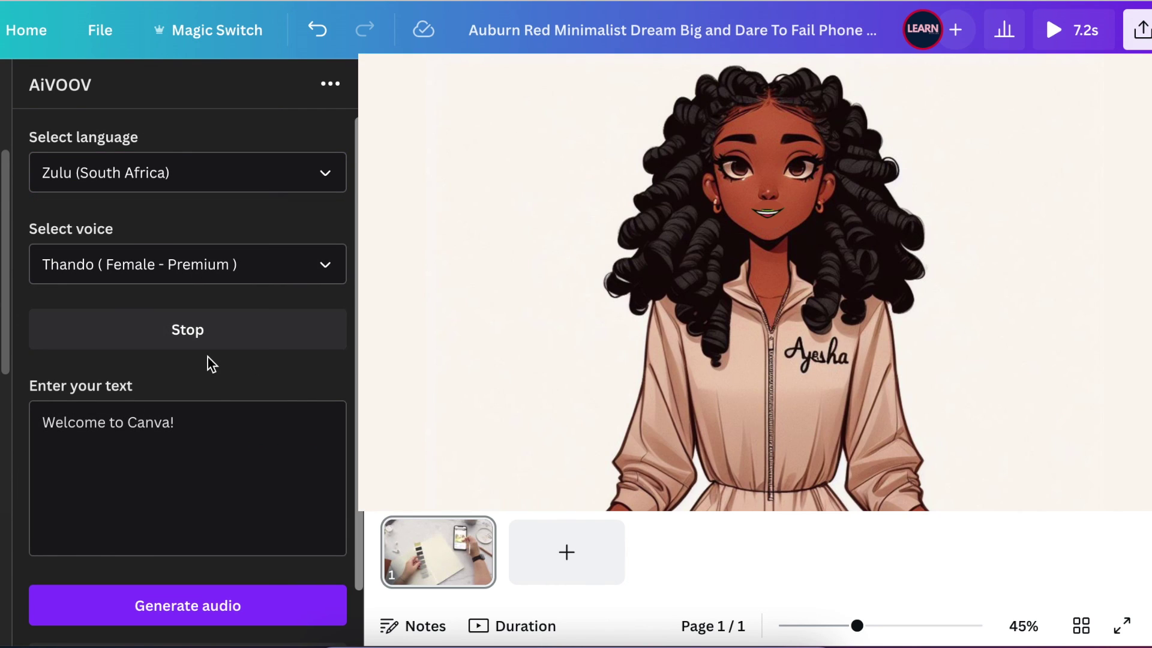